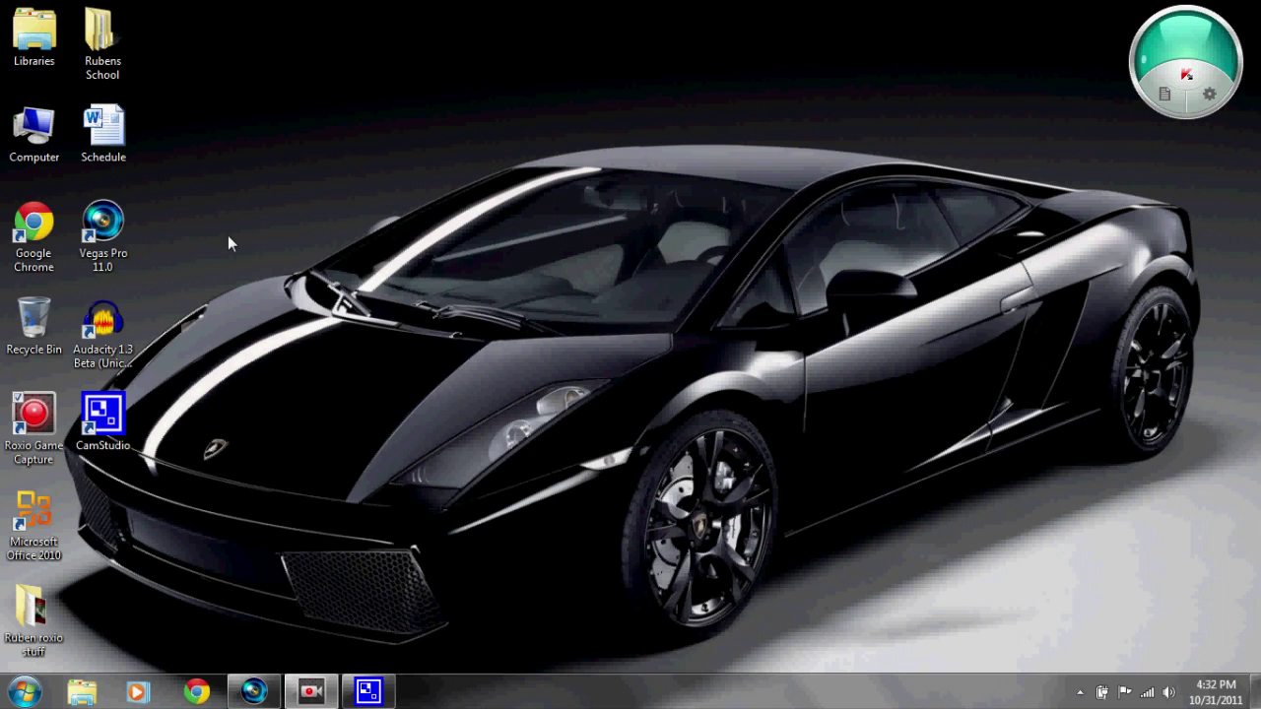
Bring the Roxio Game Capture window back from the taskbar to show the live game preview
click(311, 692)
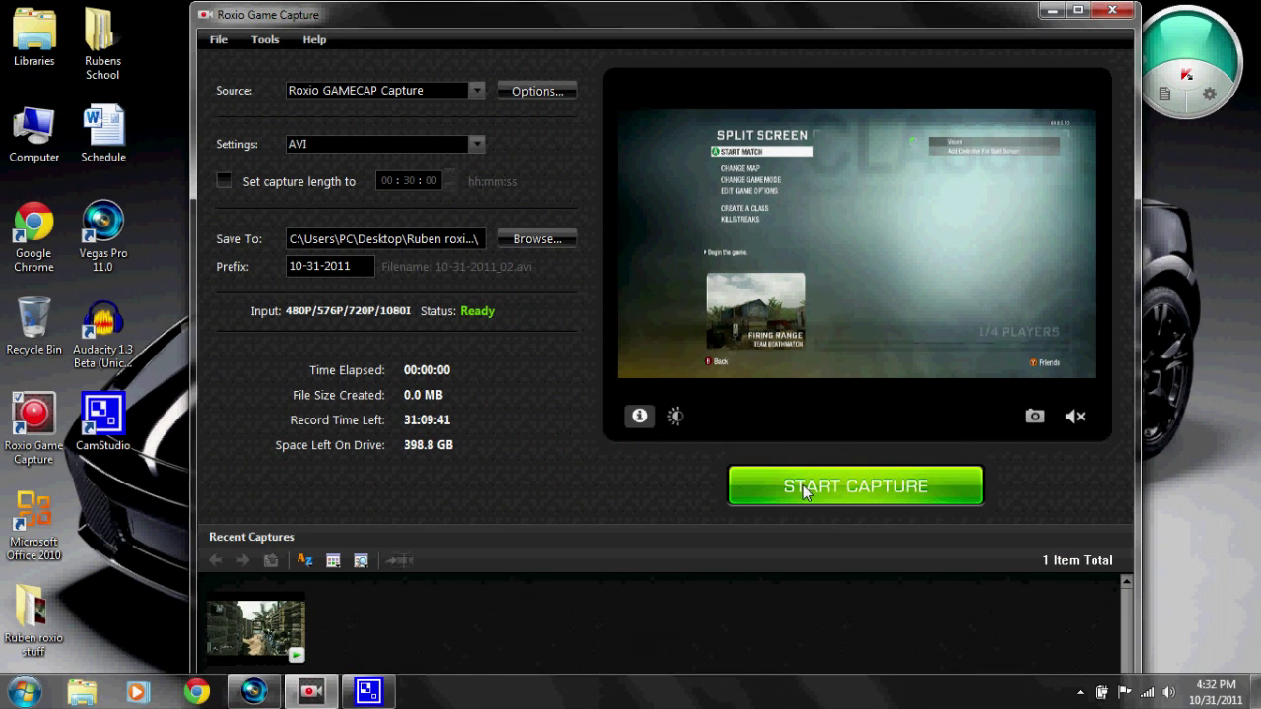
Record an 8-second gameplay clip, then close Roxio Game Capture
click(803, 485)
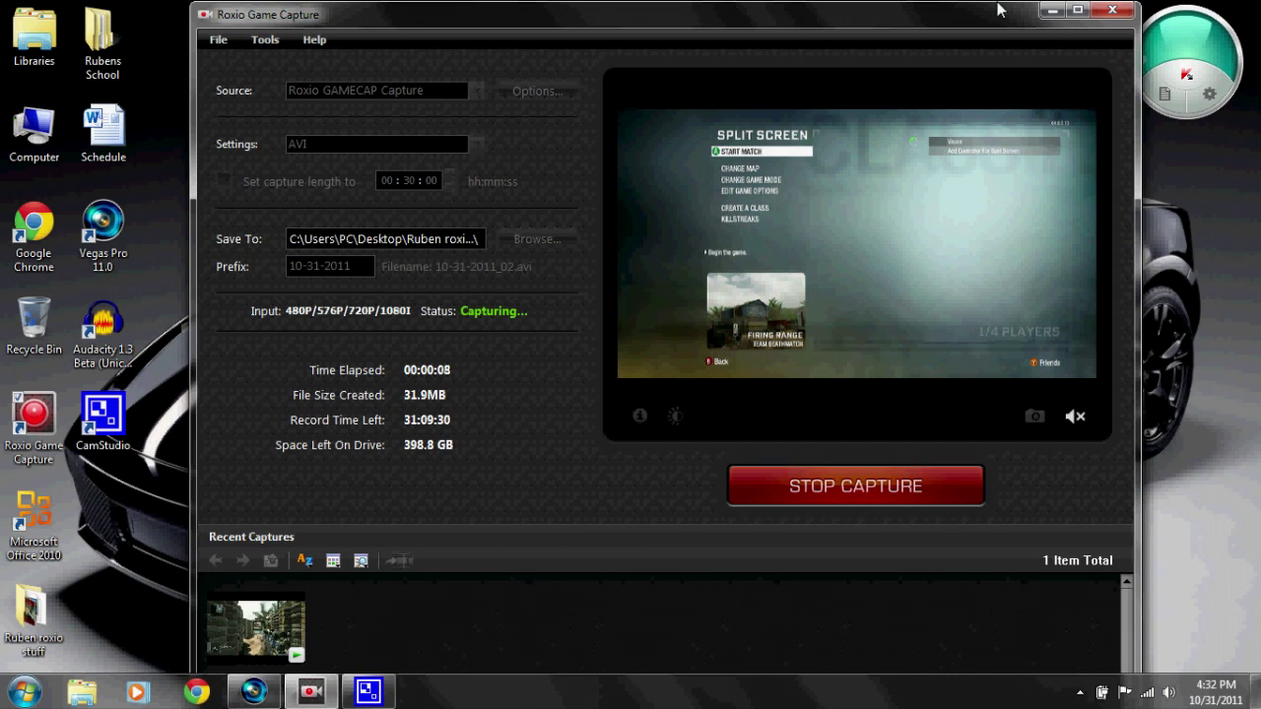
click(1114, 12)
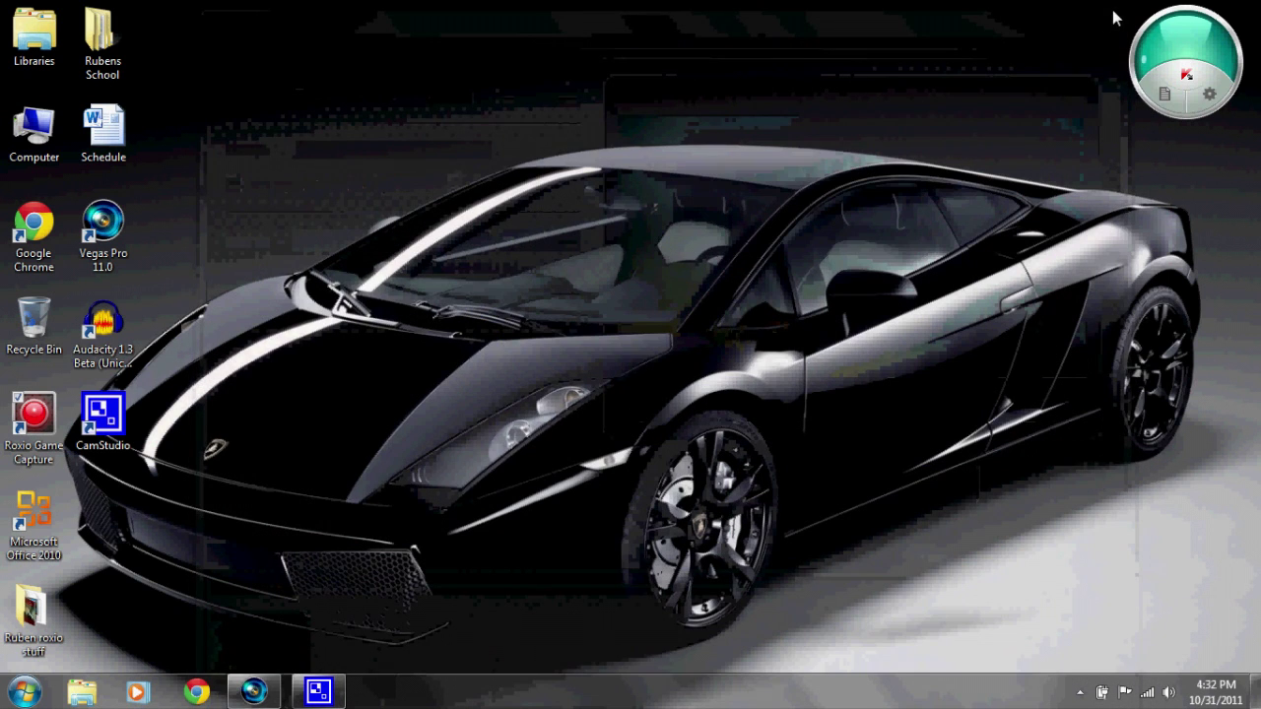
Launch Vegas Pro and save audio resample quality Best as the default for new projects
double_click(114, 247)
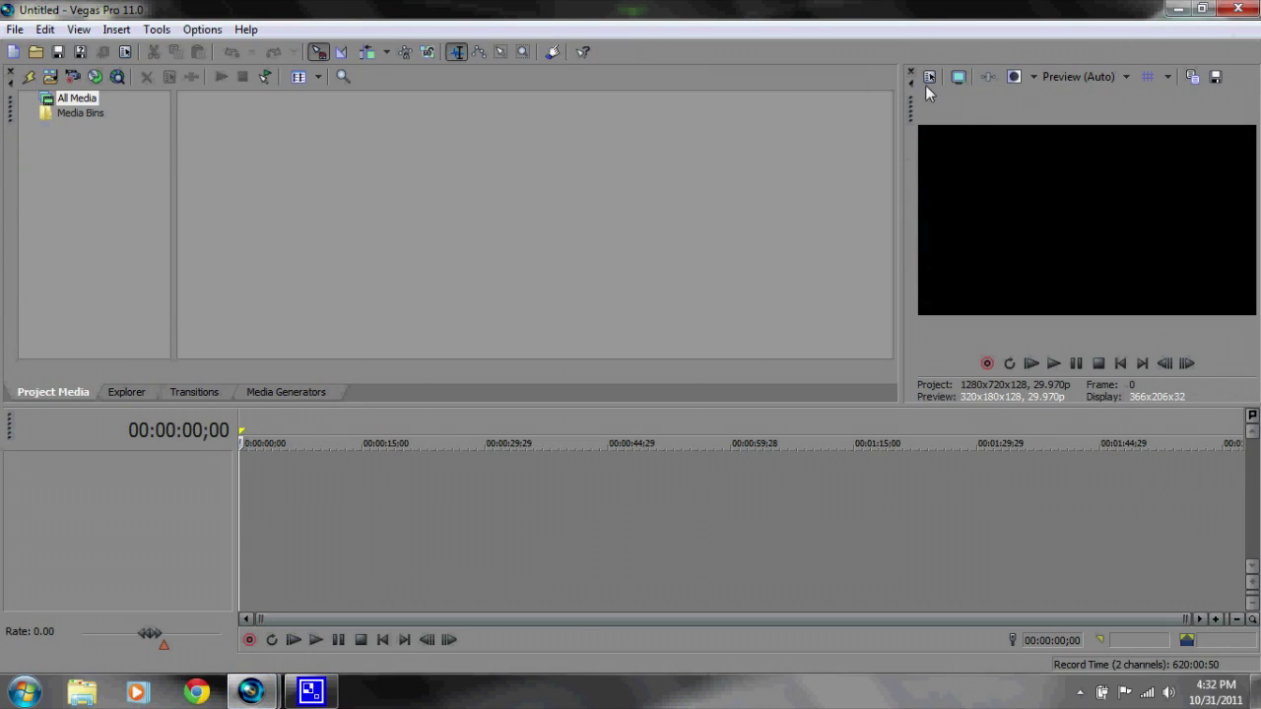
click(929, 77)
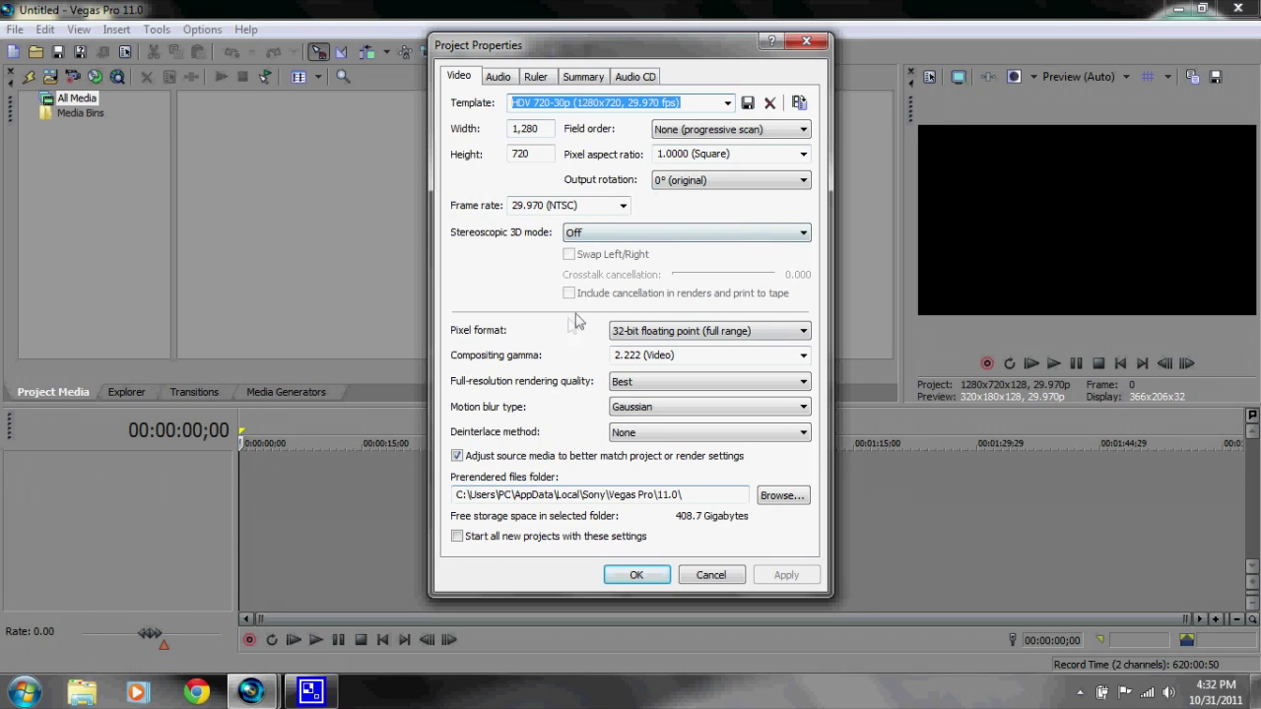
click(499, 79)
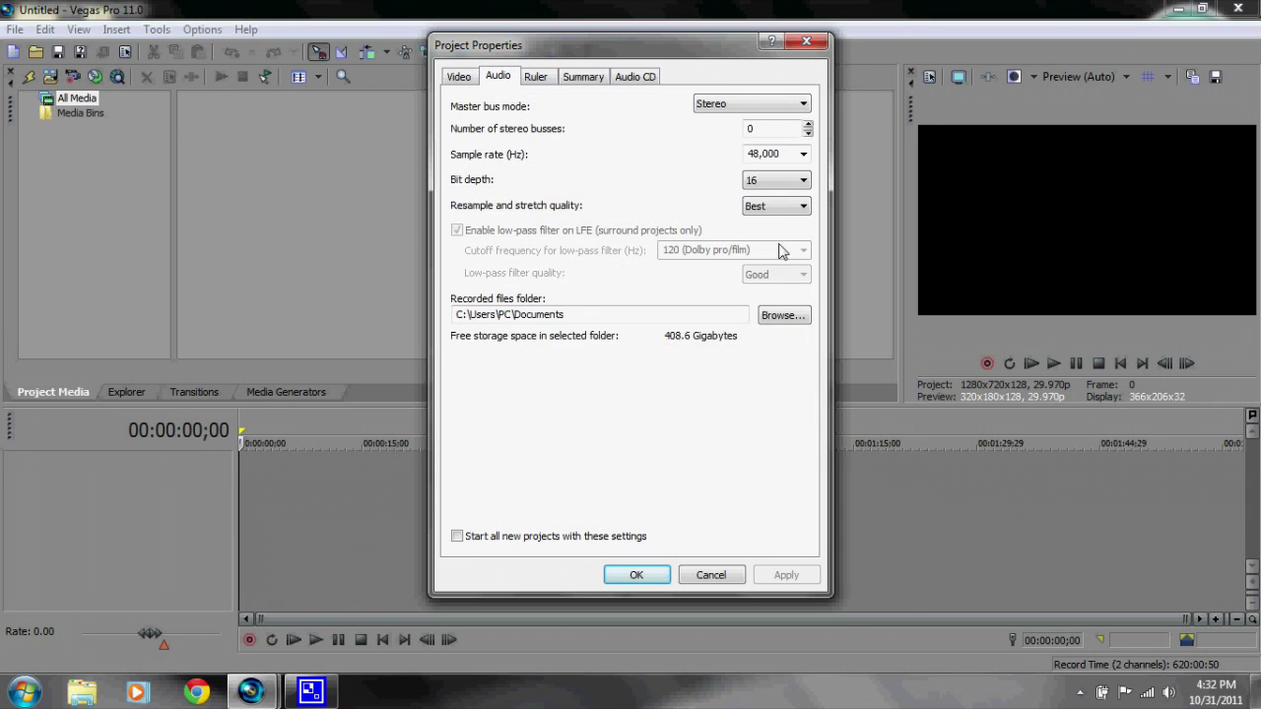
click(802, 217)
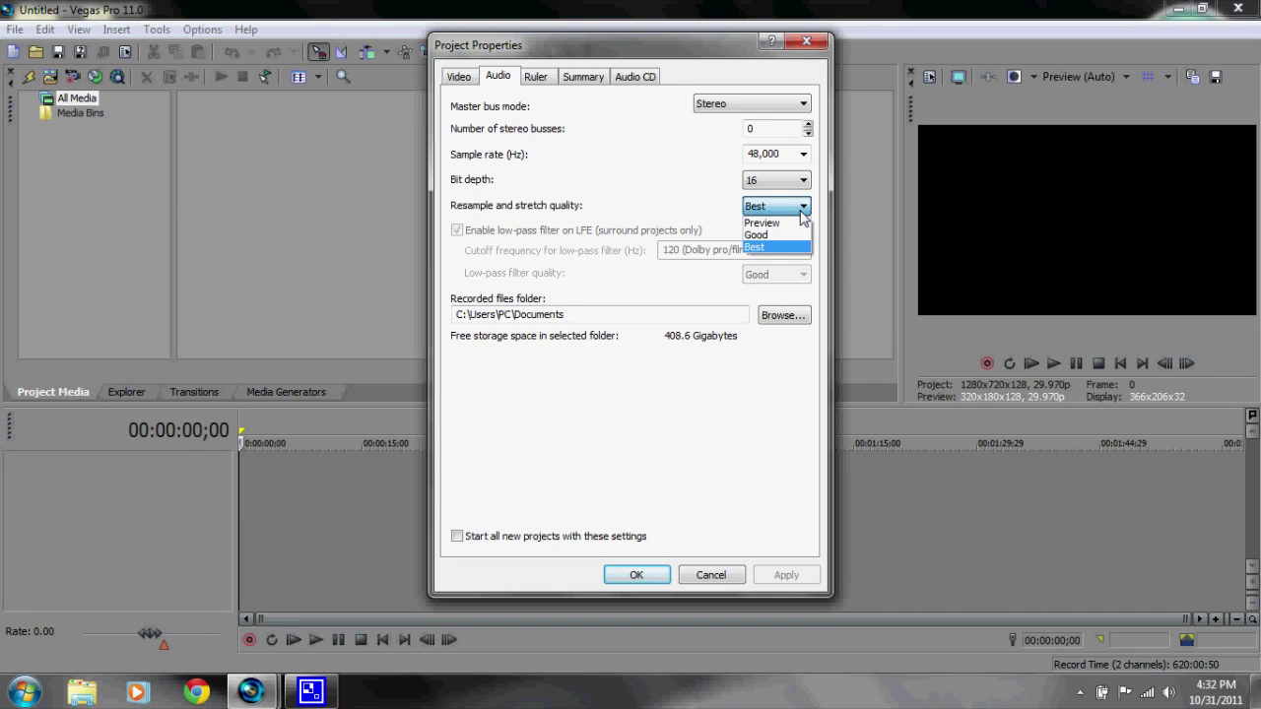
click(774, 234)
click(803, 208)
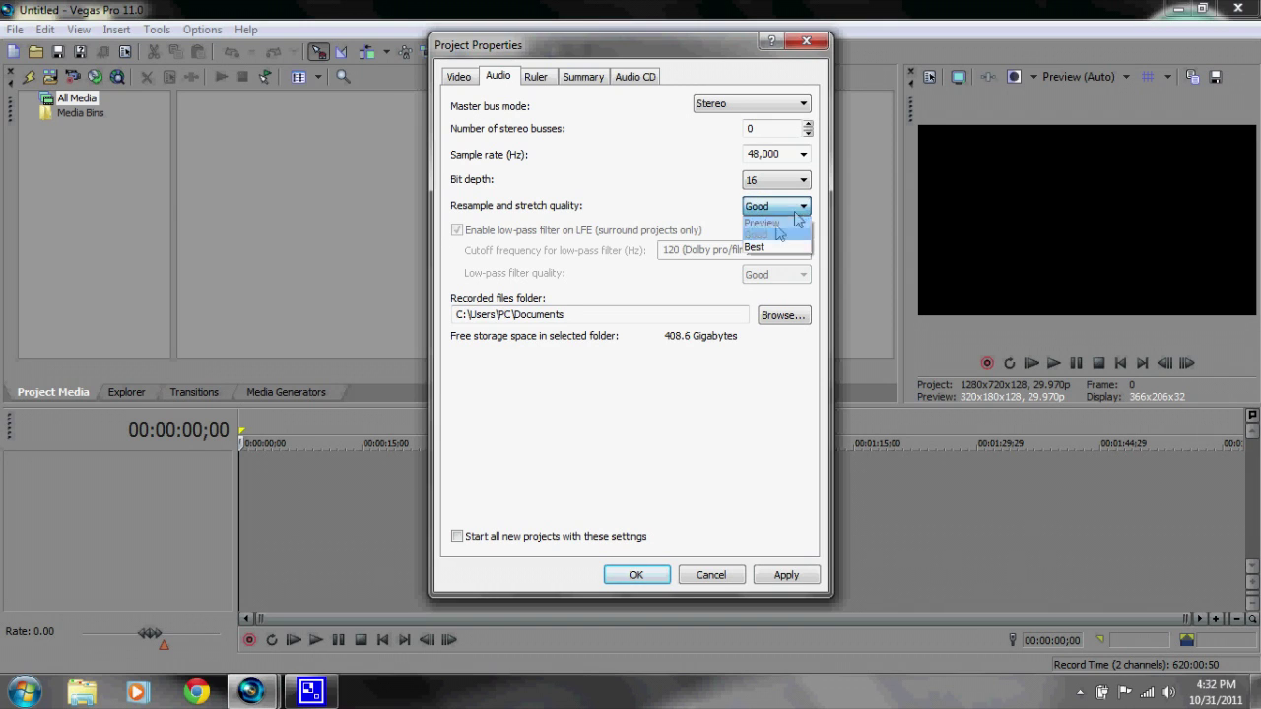
click(775, 251)
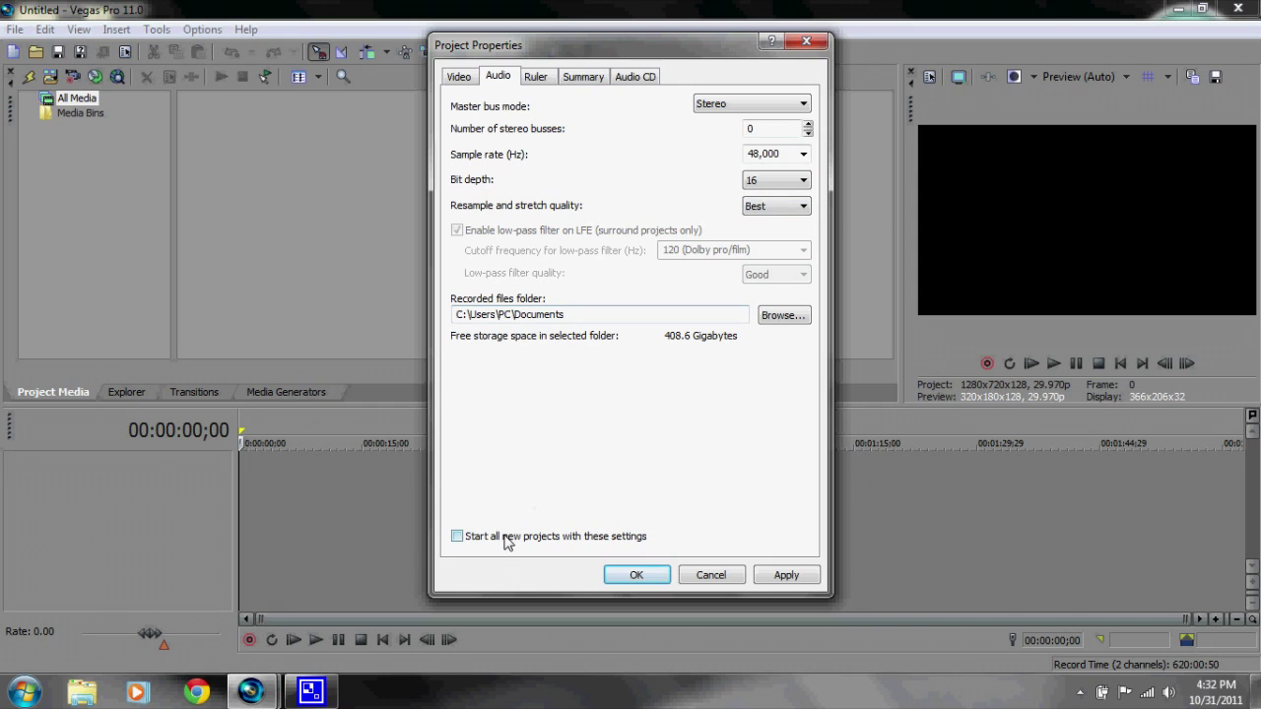
click(506, 540)
click(787, 576)
click(636, 575)
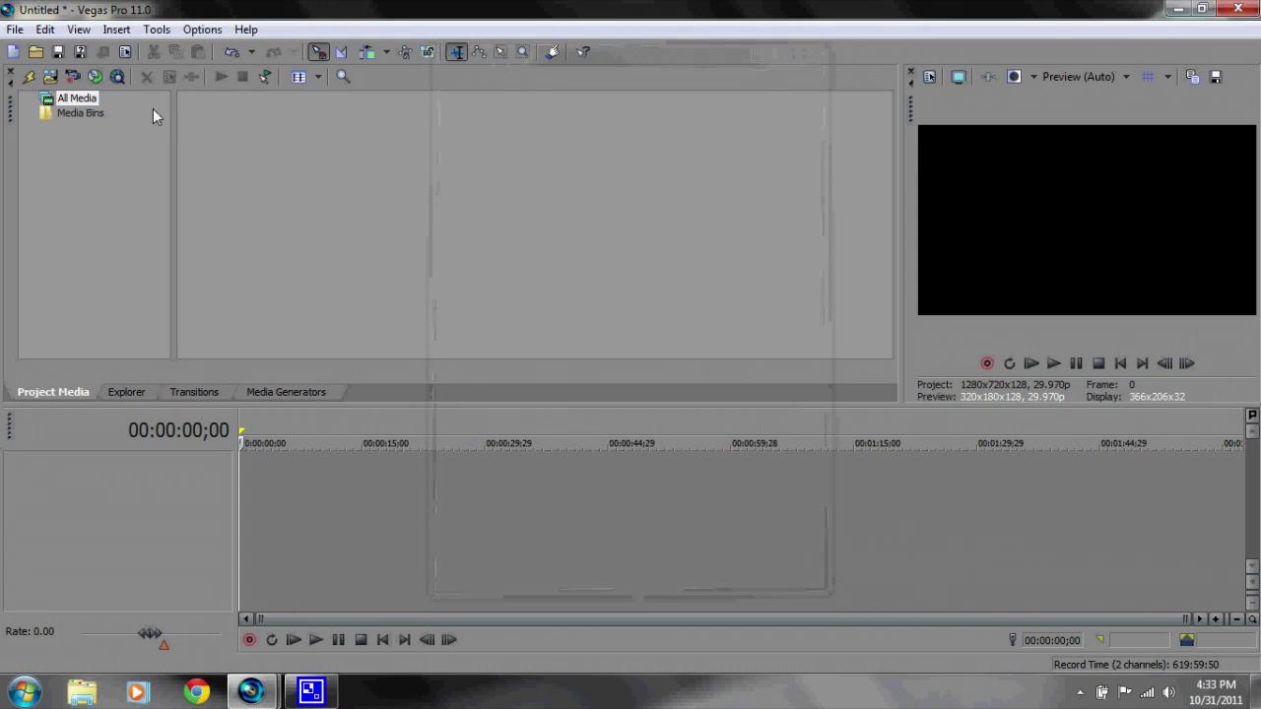
click(35, 51)
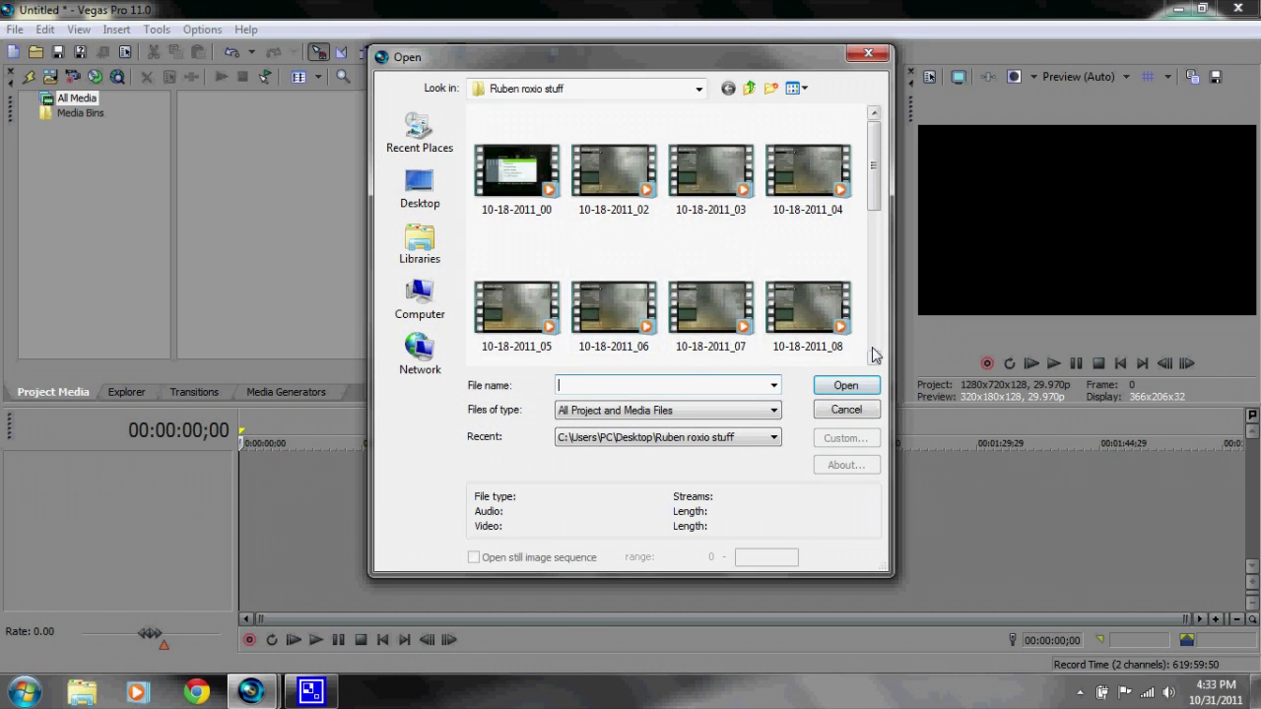
Import clip 10-31-2011_03.avi onto the timeline and select it
click(870, 356)
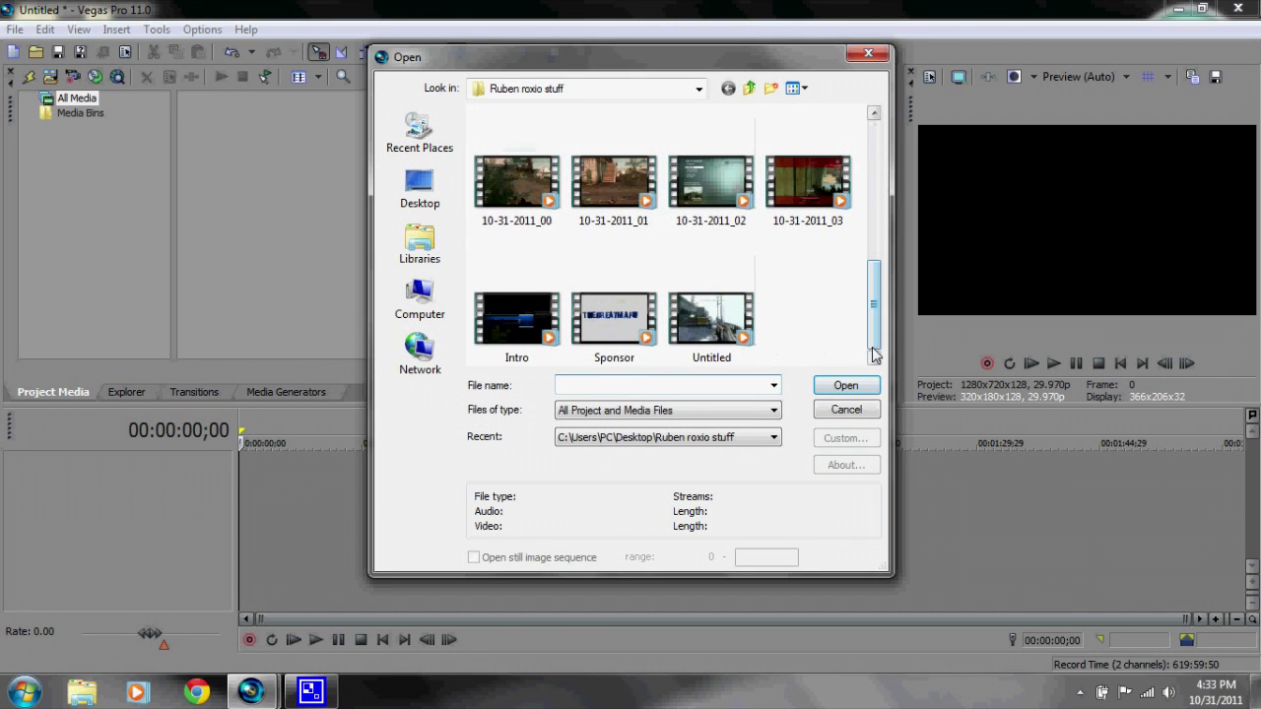
double_click(797, 184)
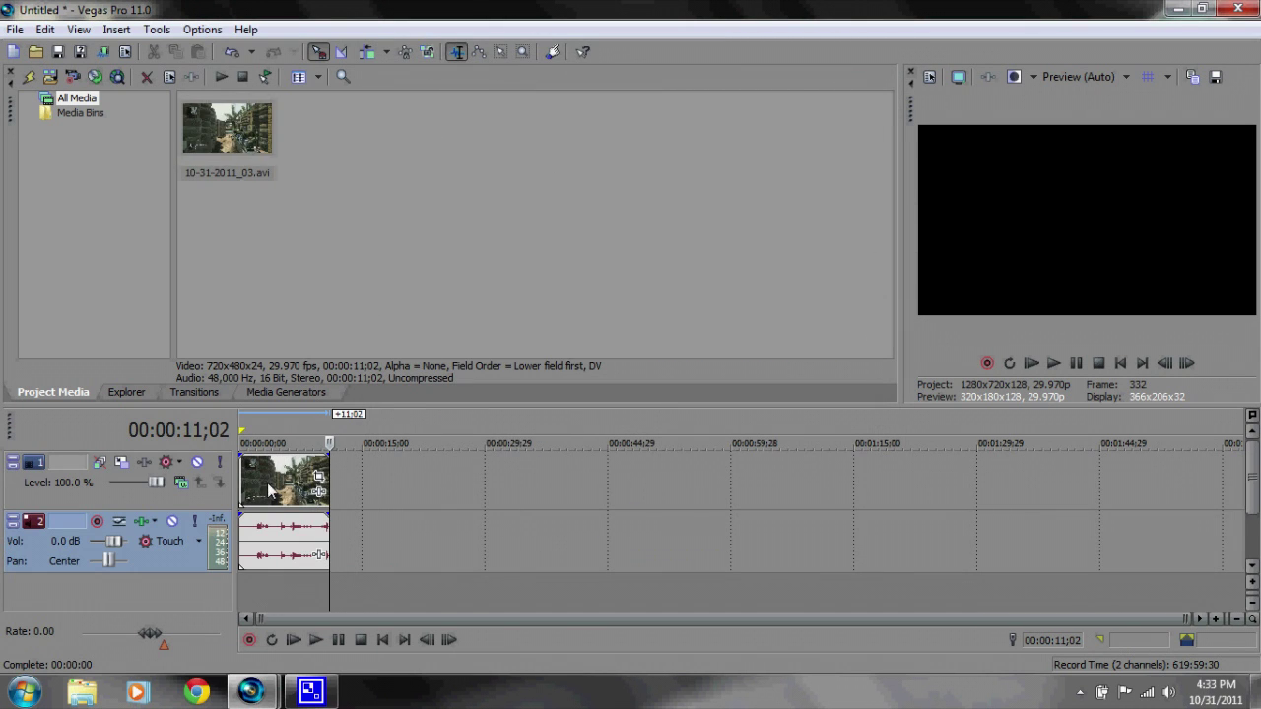
click(274, 486)
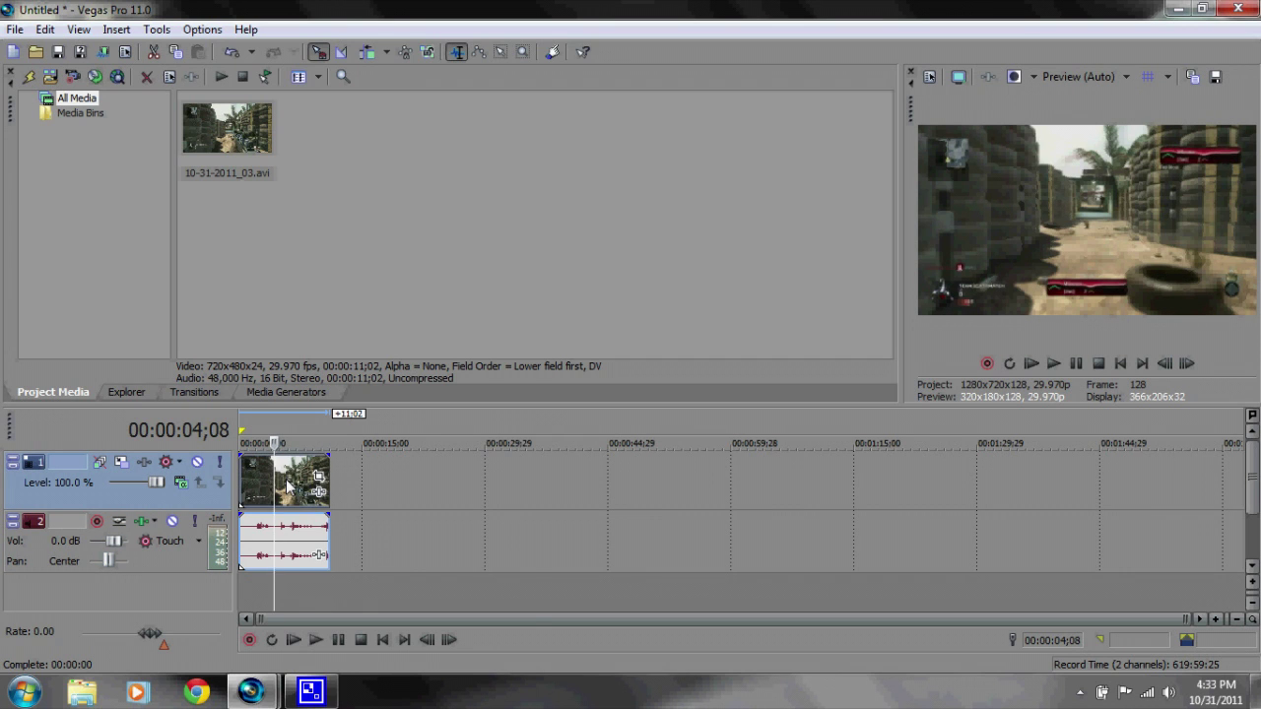
In the clip's event properties, enable Disable resample and untick Maintain aspect ratio
right_click(286, 483)
click(331, 662)
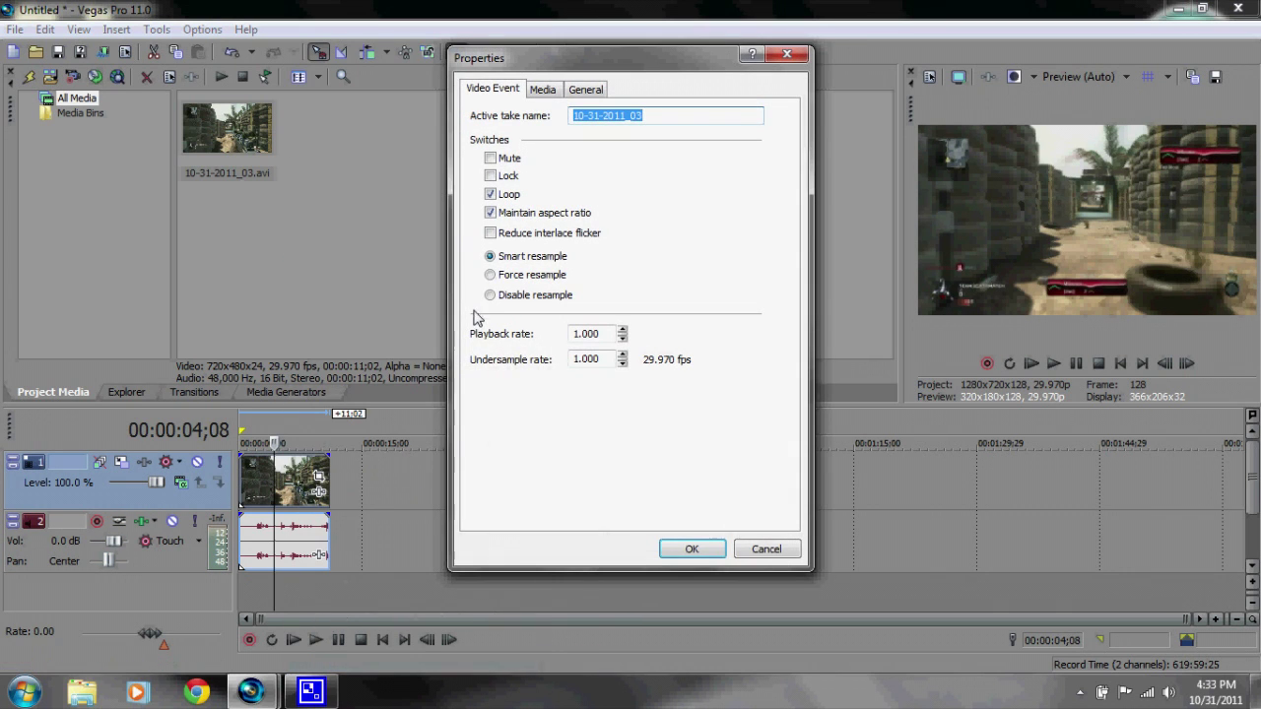
click(491, 298)
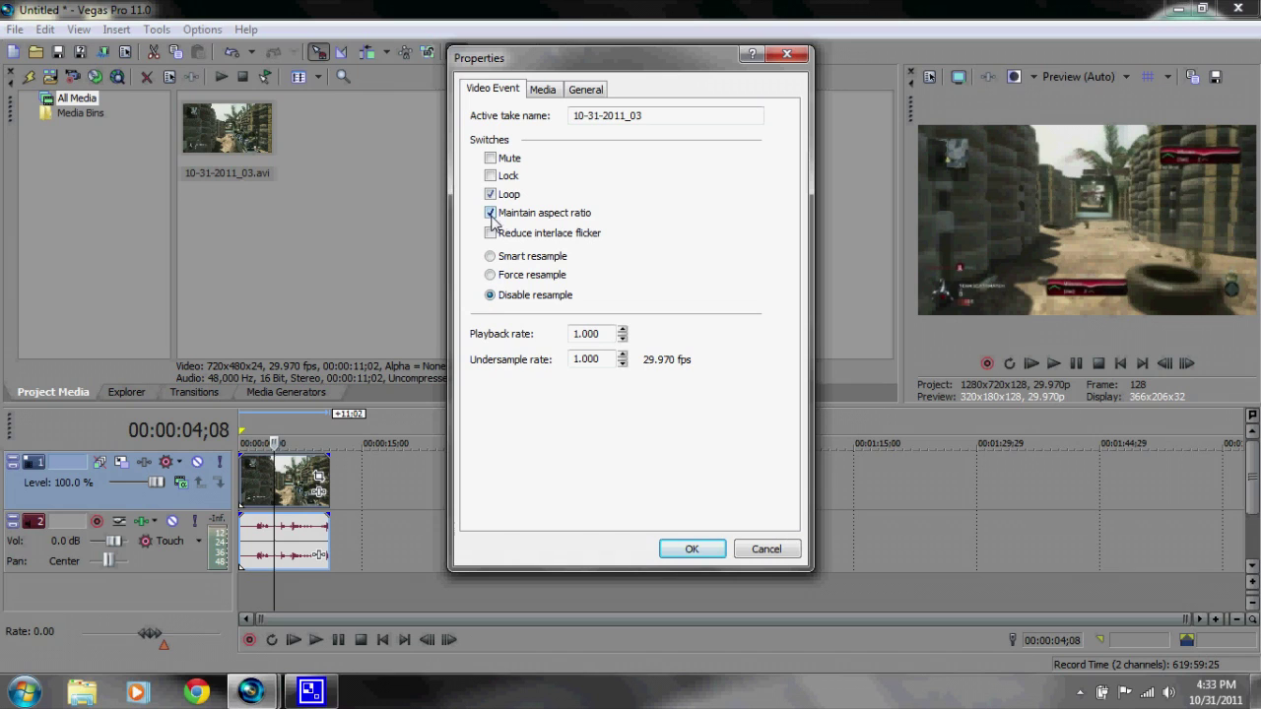
click(490, 214)
click(678, 551)
right_click(284, 483)
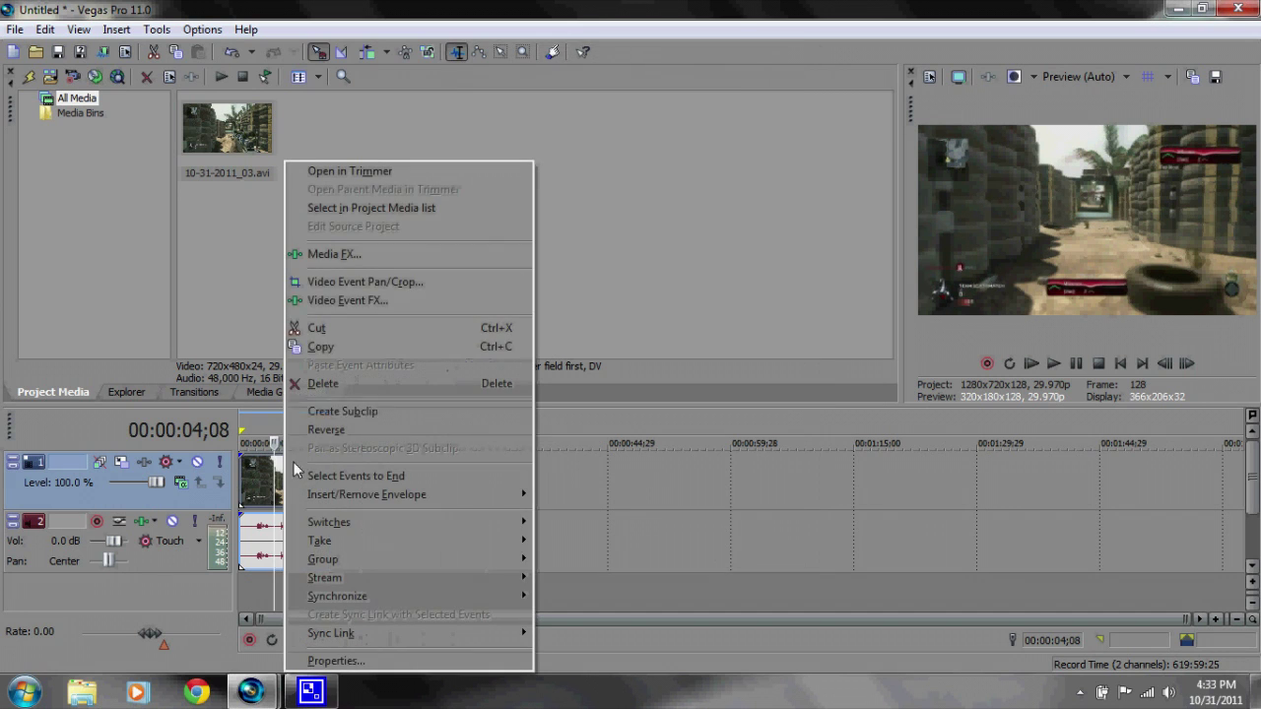
Add Sony Color Corrector to the clip's Media FX chain
click(338, 254)
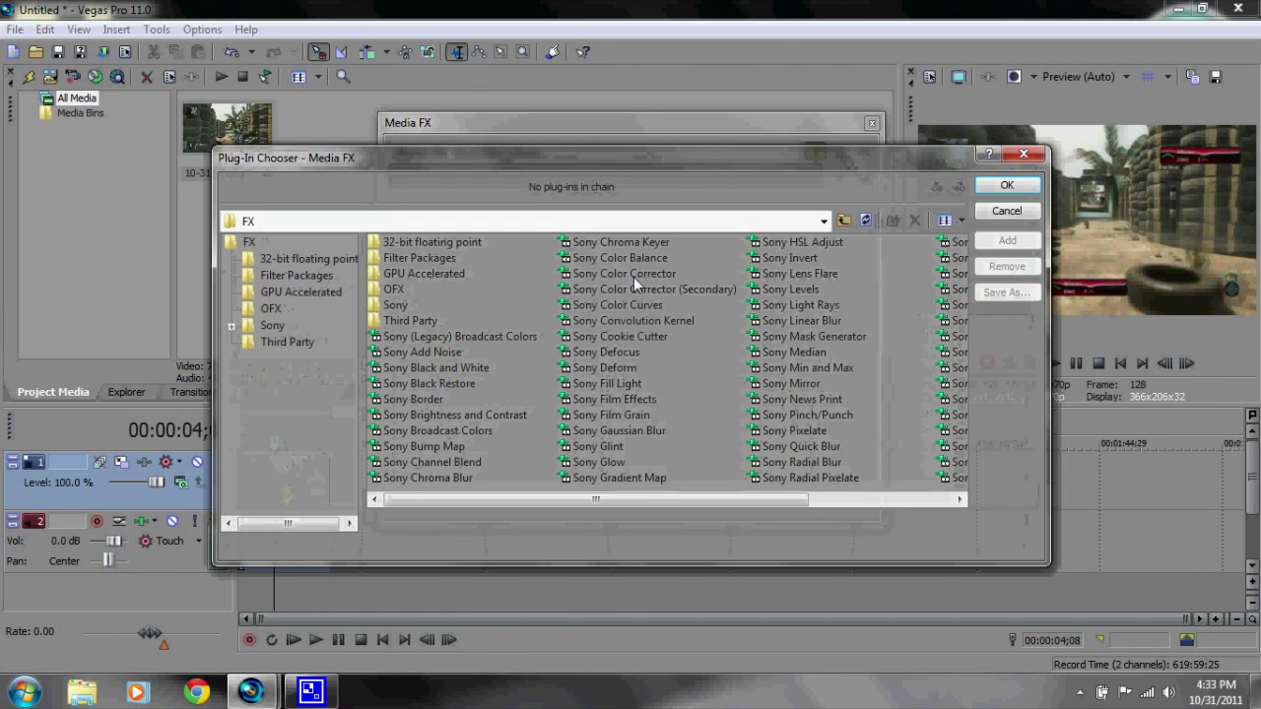
double_click(633, 274)
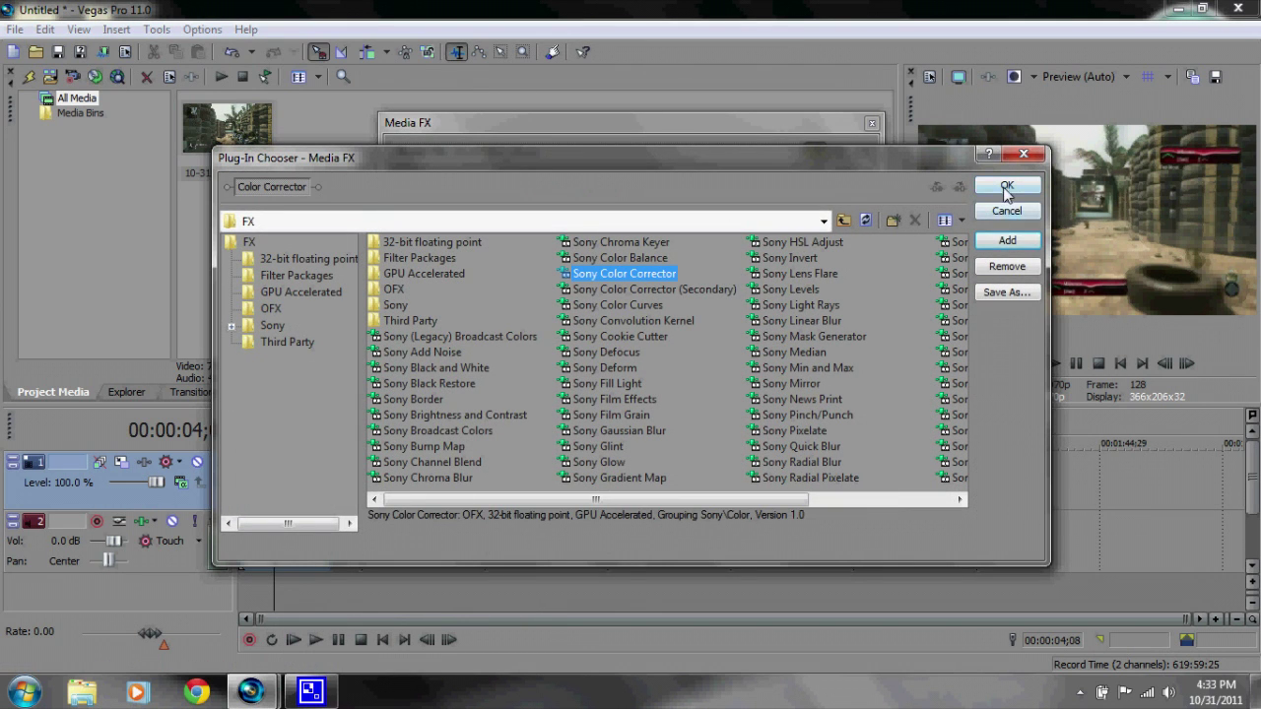
click(1006, 190)
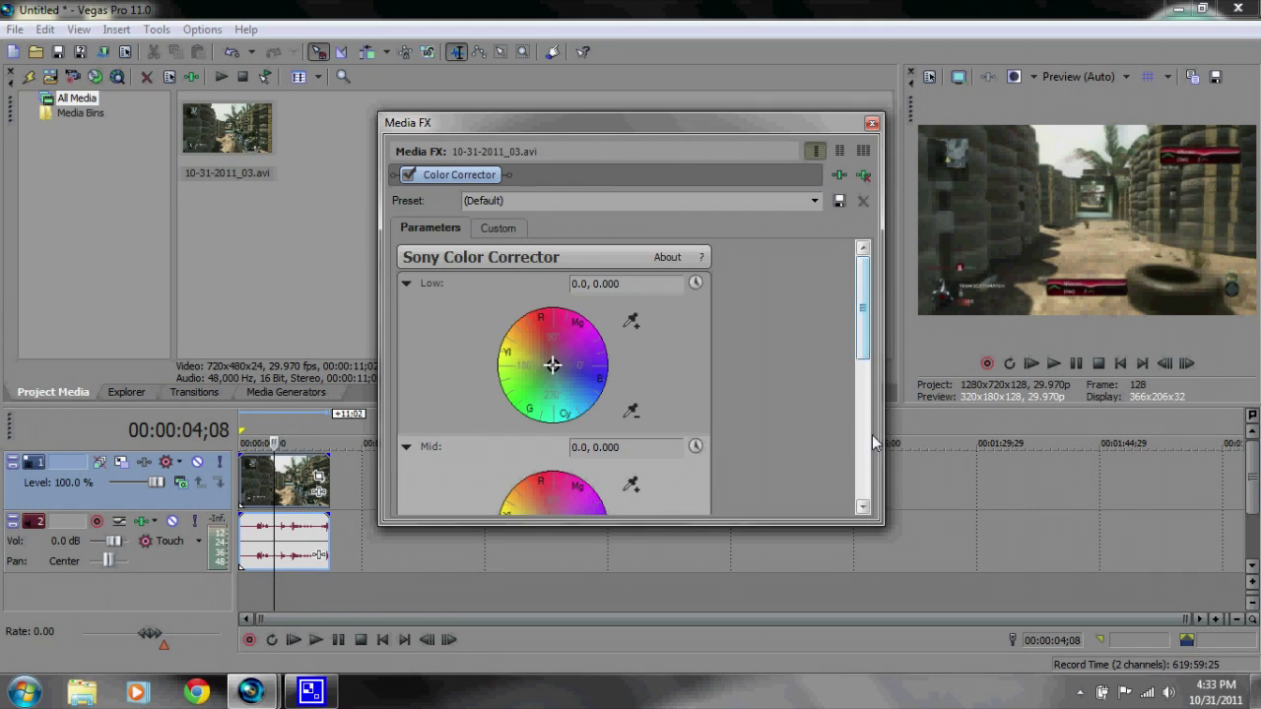
Apply the custom Color Corrector preset (saturation and gain 1.164, offset -18.600) and close the effect window
click(866, 461)
click(864, 482)
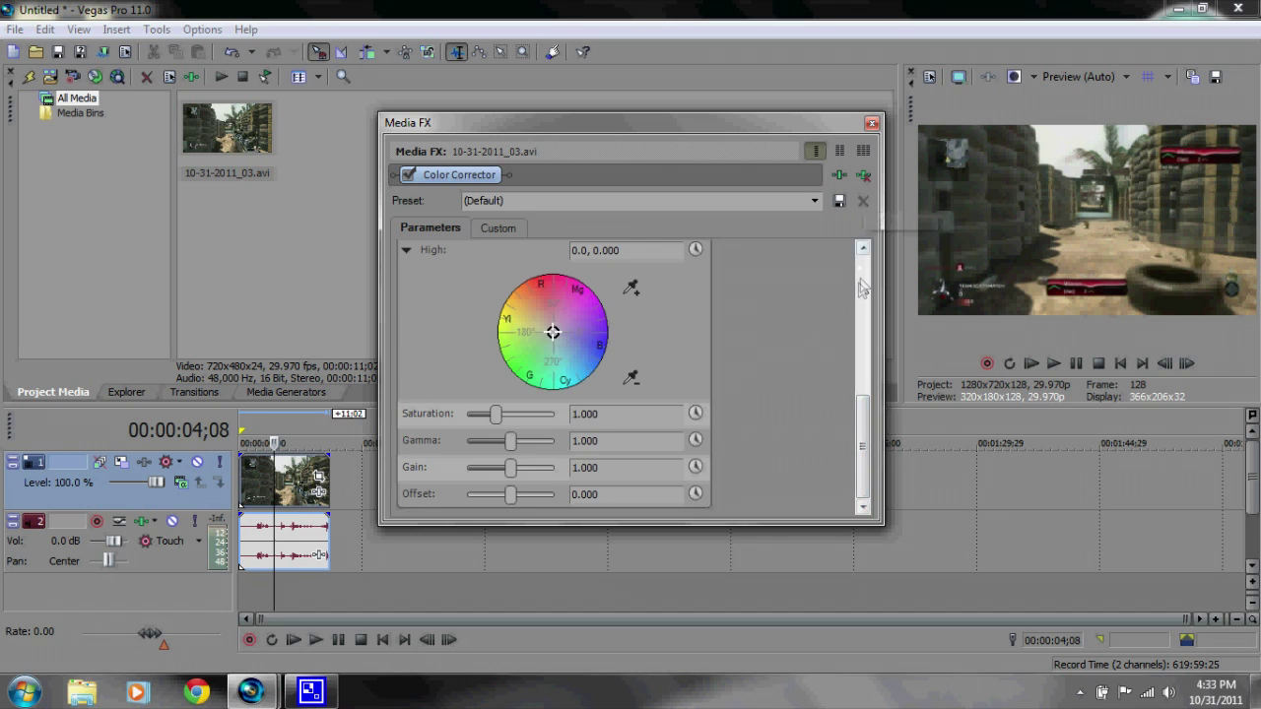
click(862, 277)
click(815, 201)
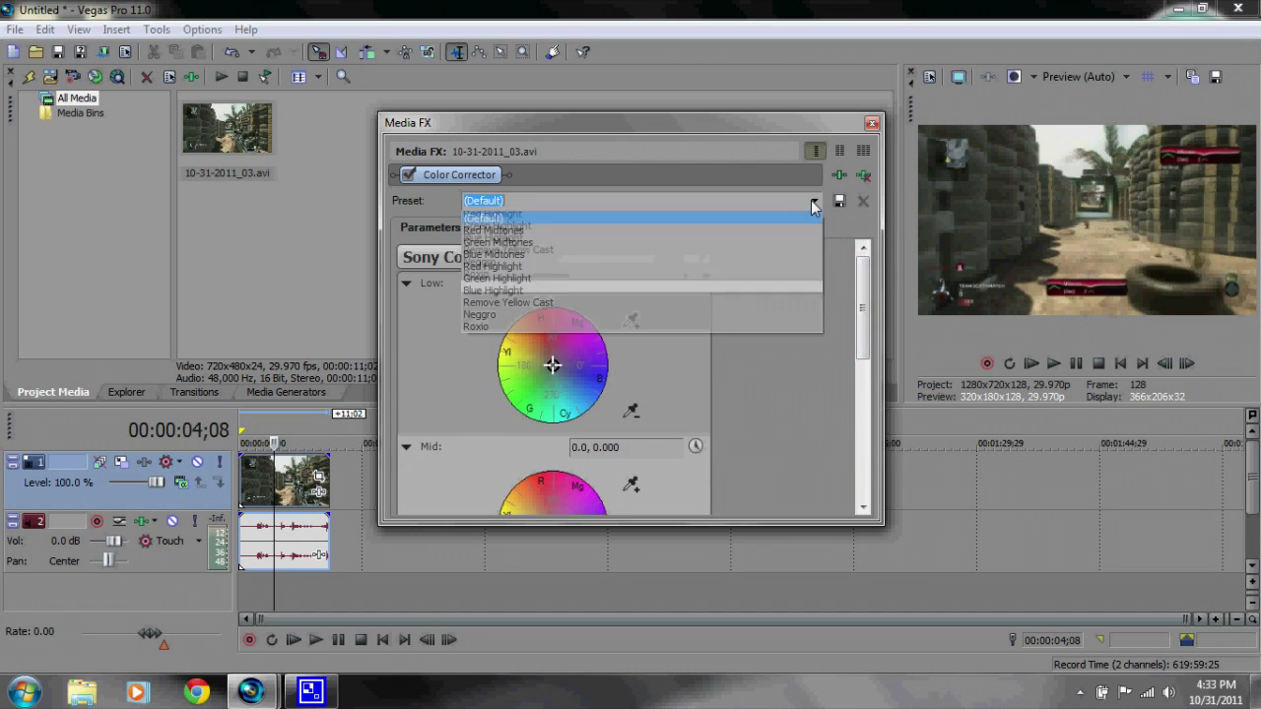
click(630, 316)
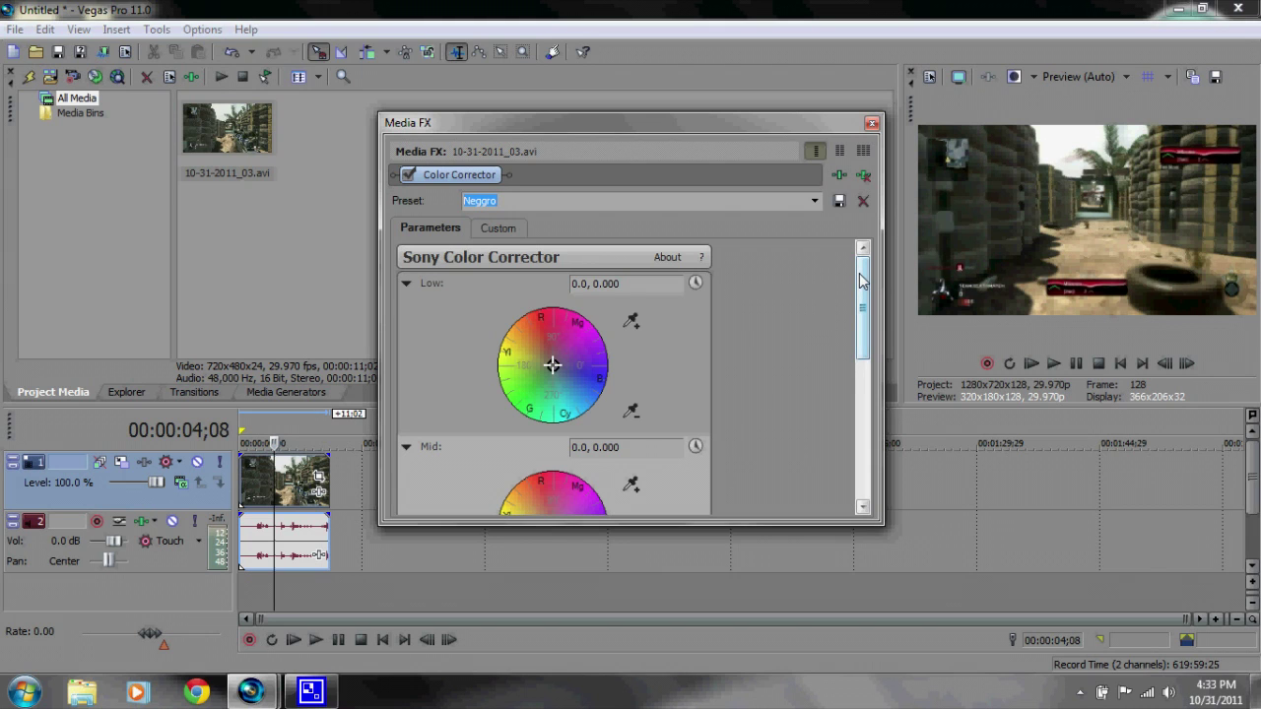
drag(860, 281, 864, 453)
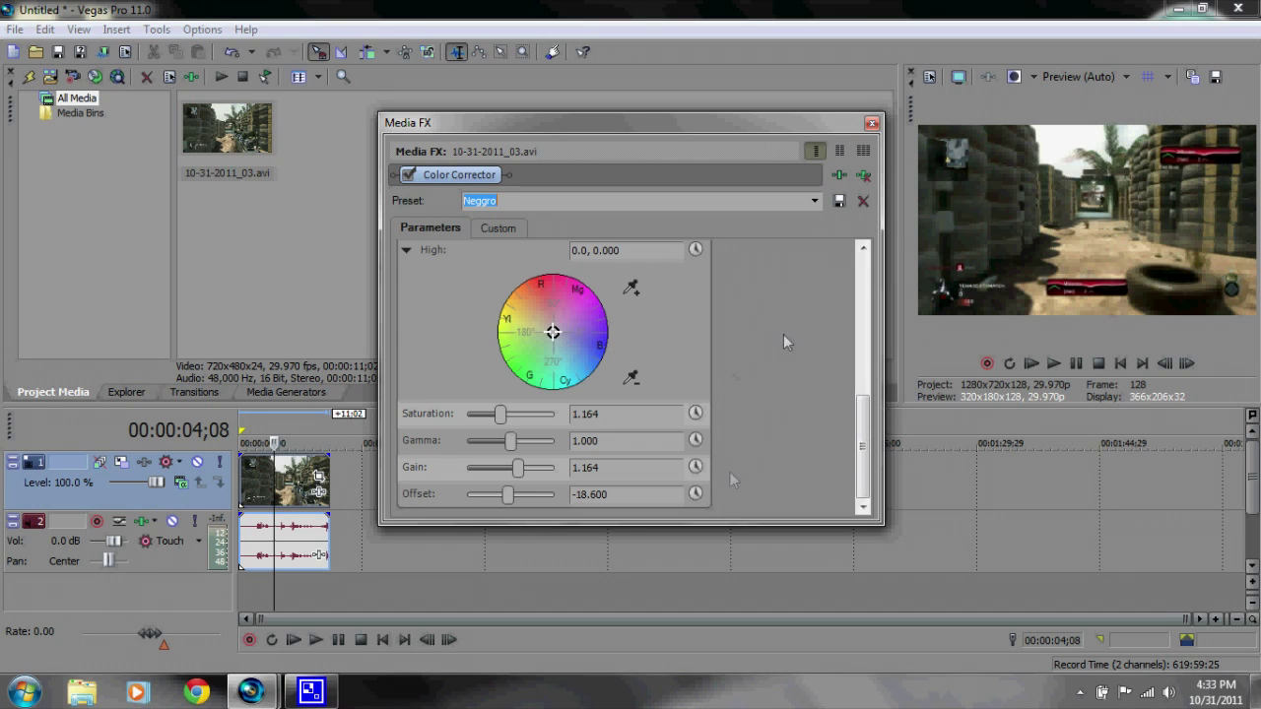
click(872, 124)
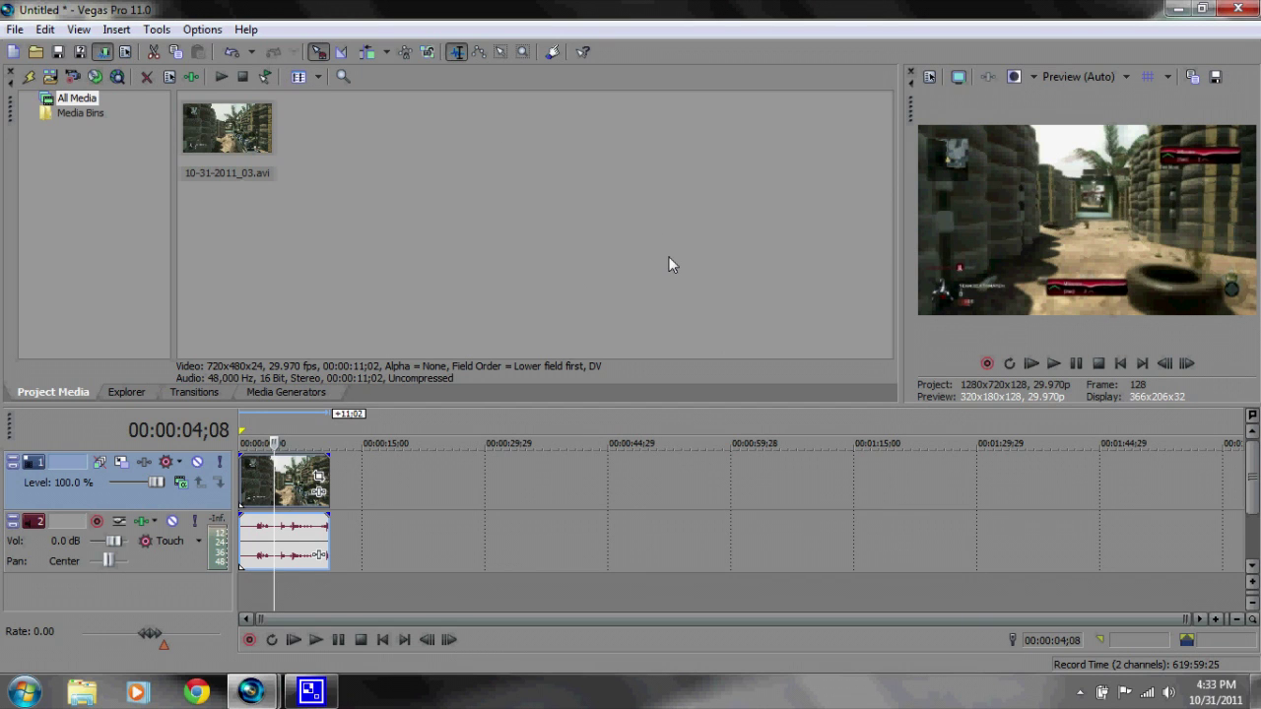
In Render As (Ctrl+M), choose the Teh Quality MainConcept MPEG-2 template for Untitled.m2t
key(ctrl+m)
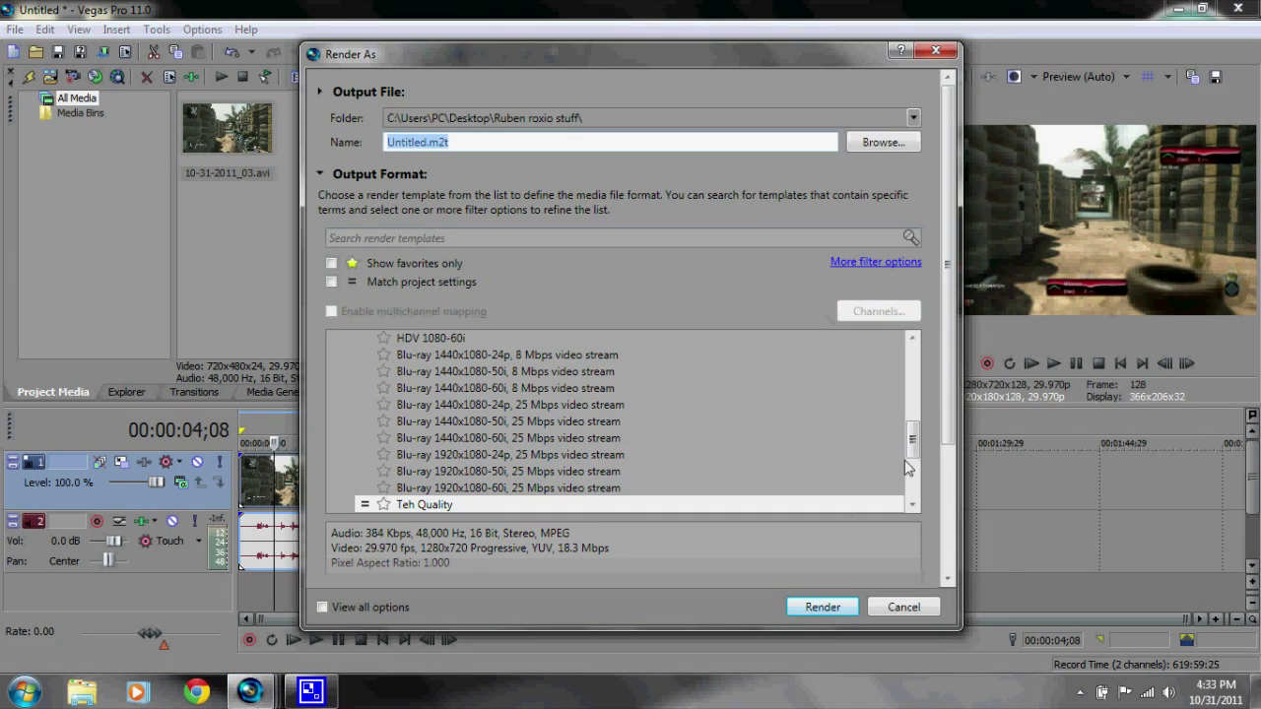
click(431, 503)
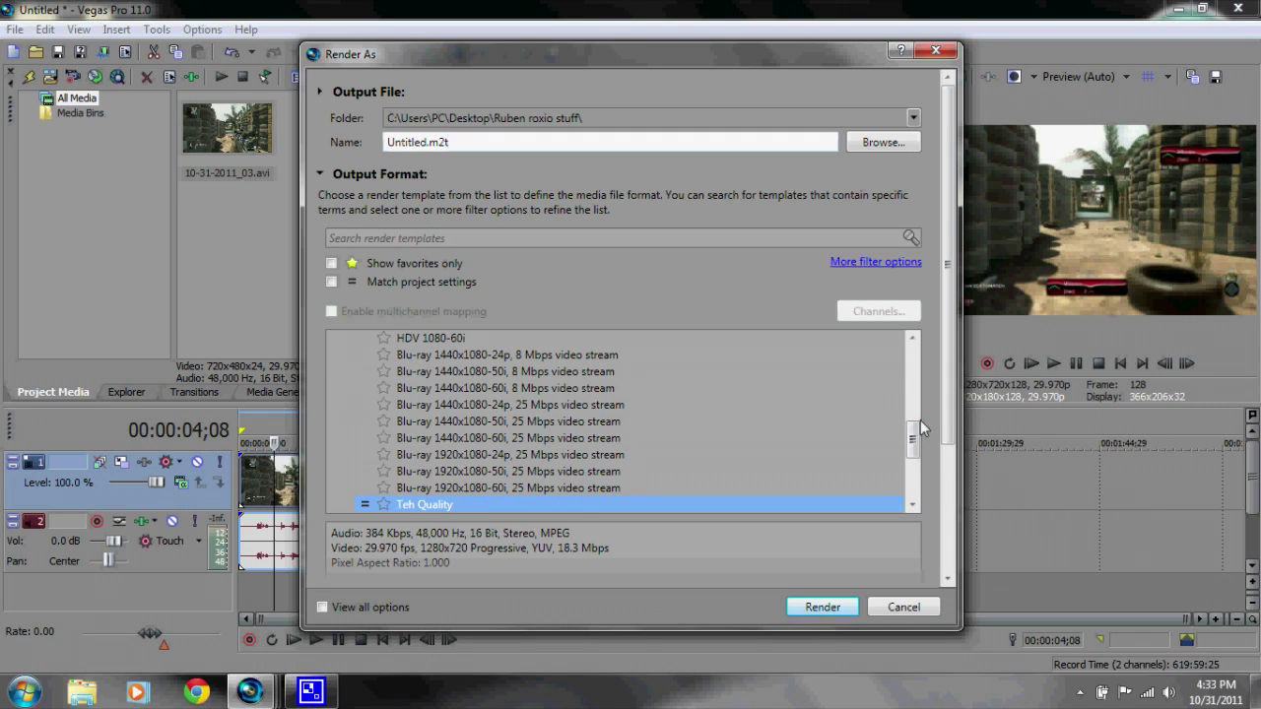
drag(916, 438, 913, 350)
click(389, 441)
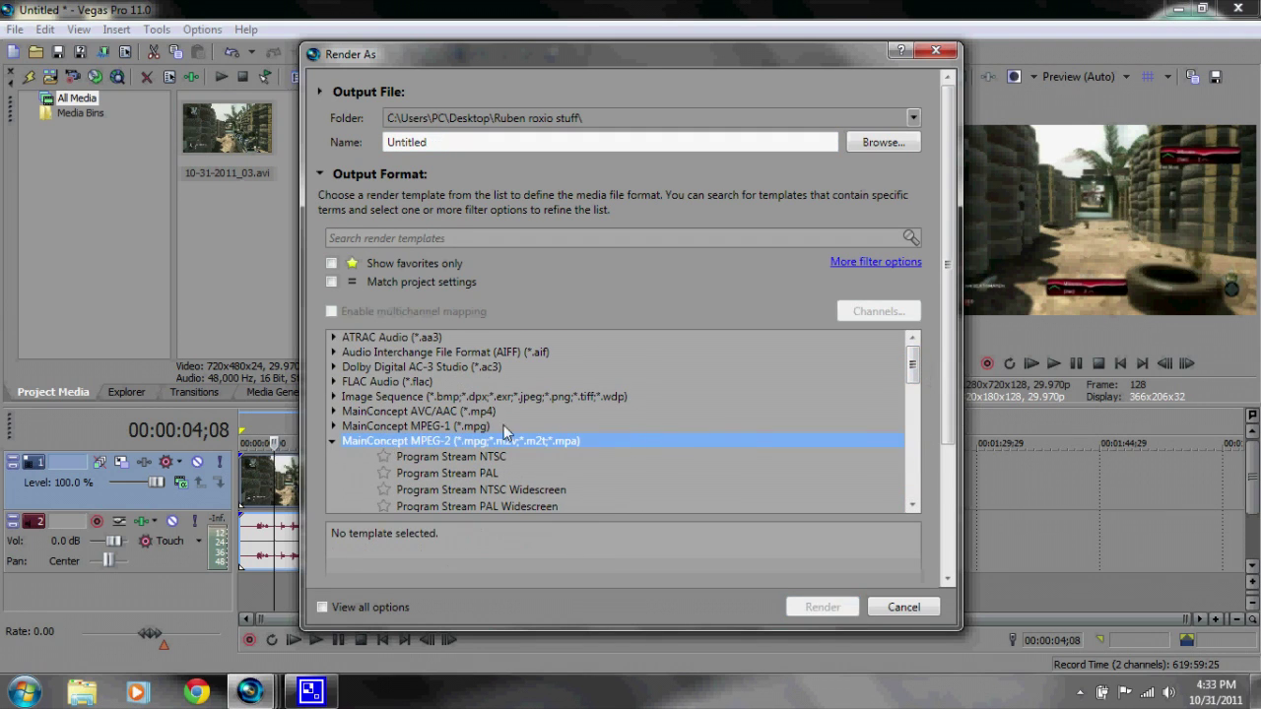
scroll(462, 340, down, 5)
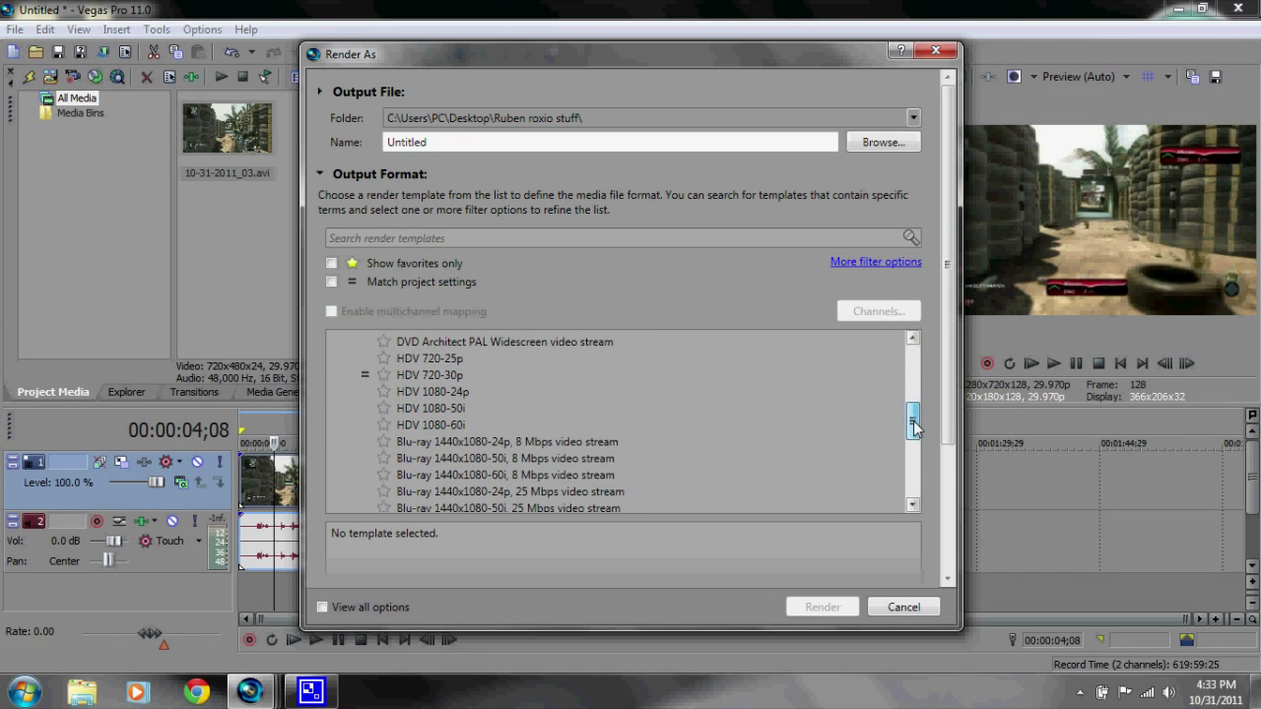
click(438, 366)
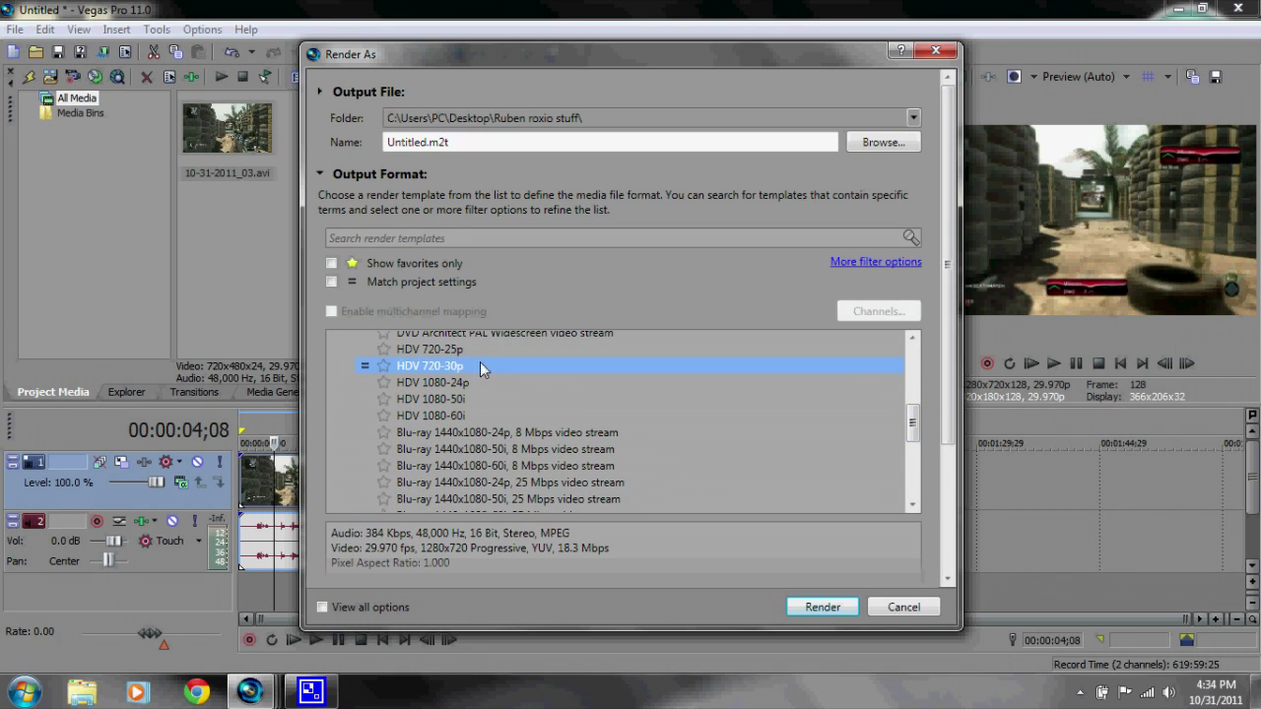
scroll(916, 422, down, 3)
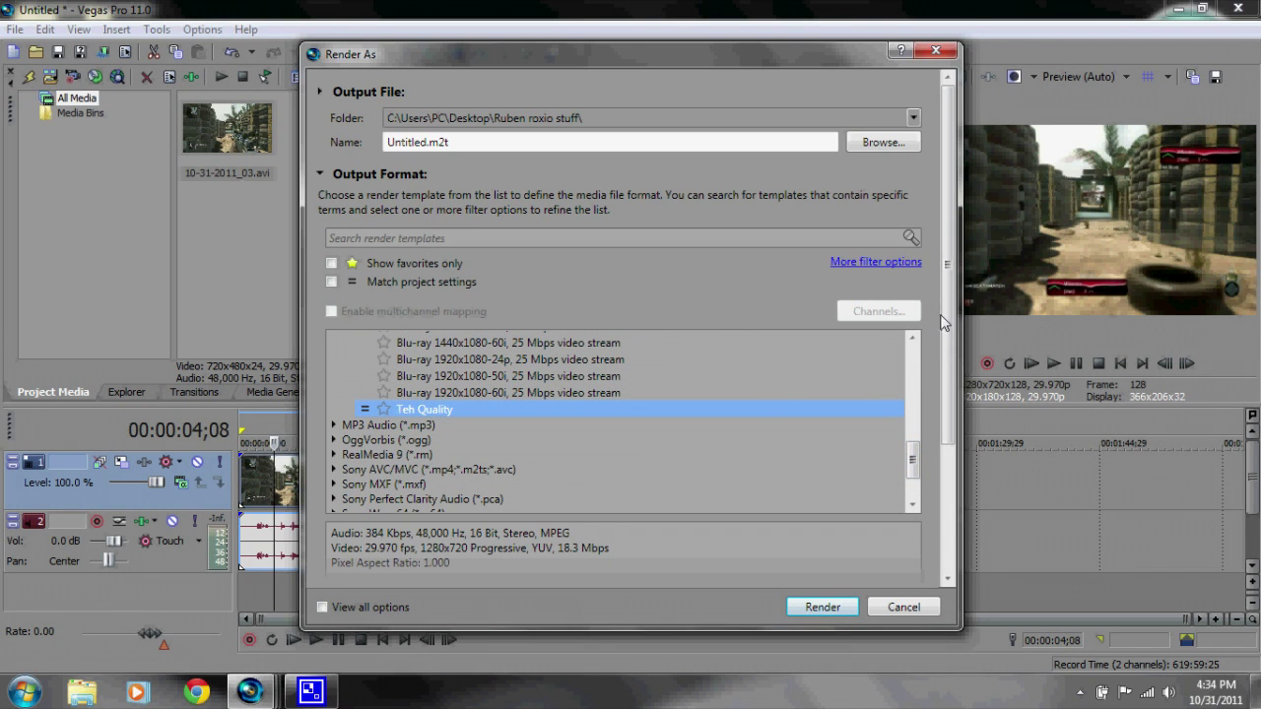
scroll(931, 459, down, 3)
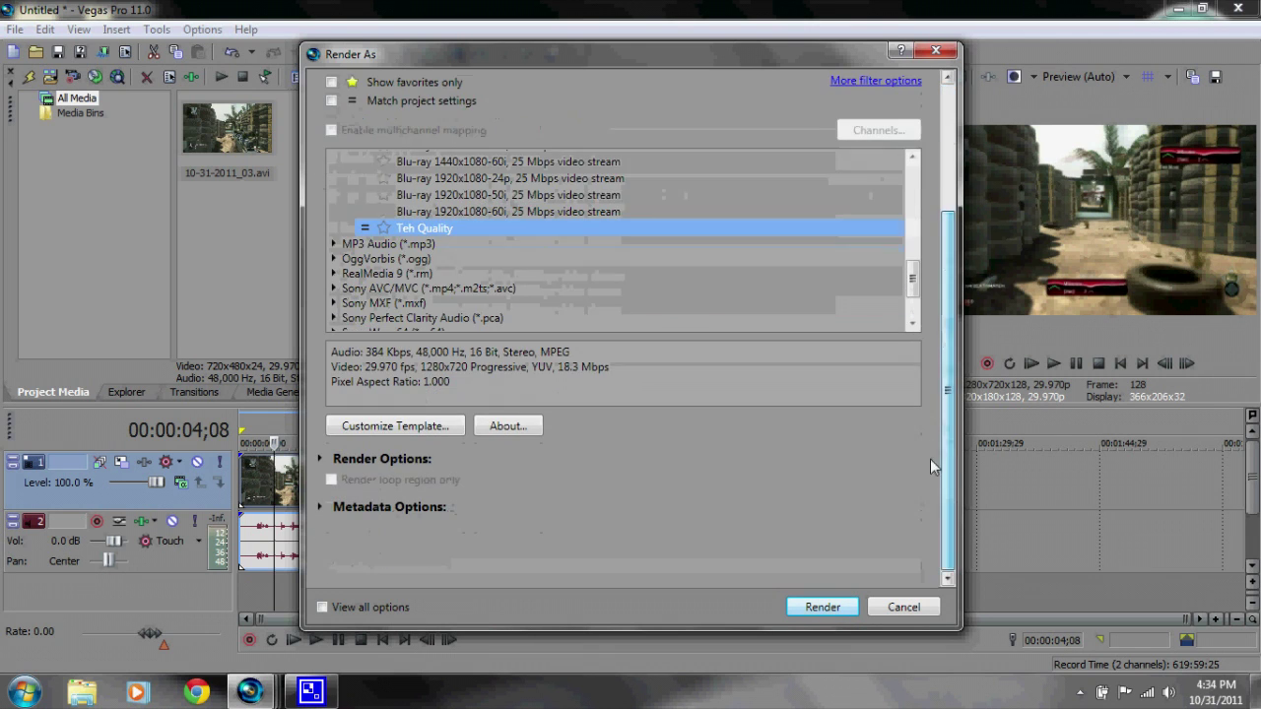
click(399, 425)
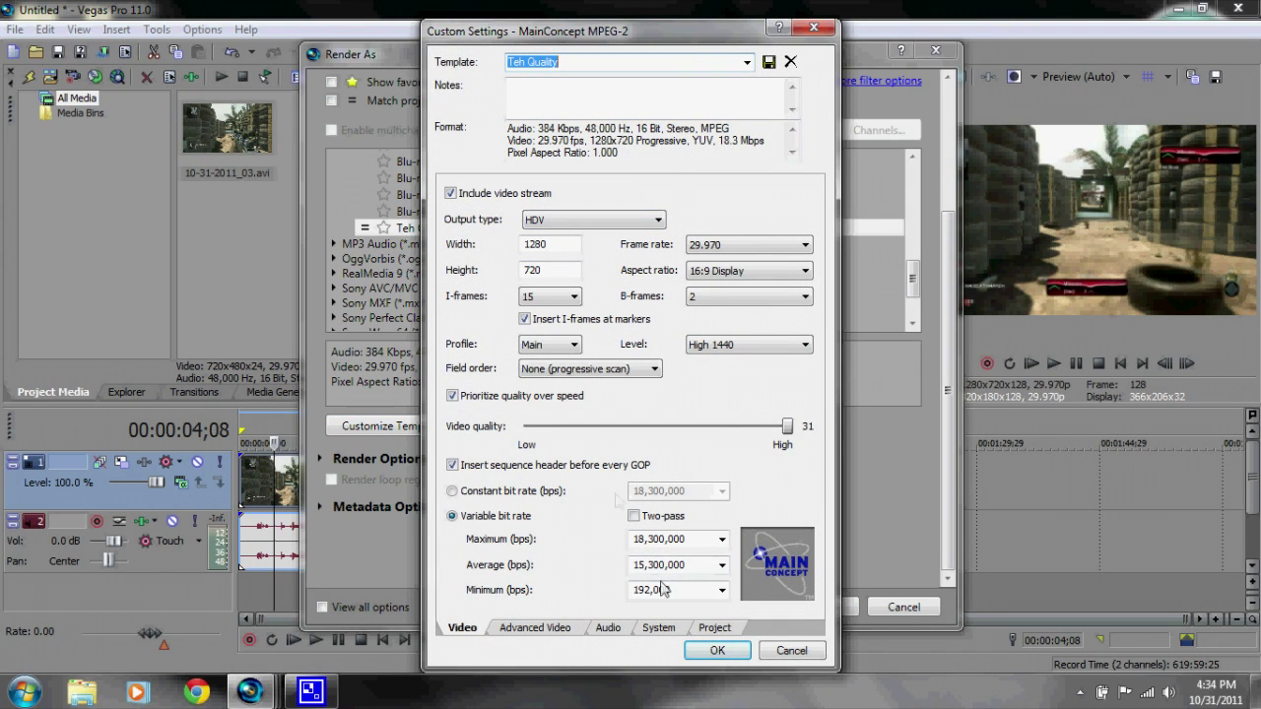
Review the Teh Quality template's Advanced Video, Audio, System and Project settings
click(556, 628)
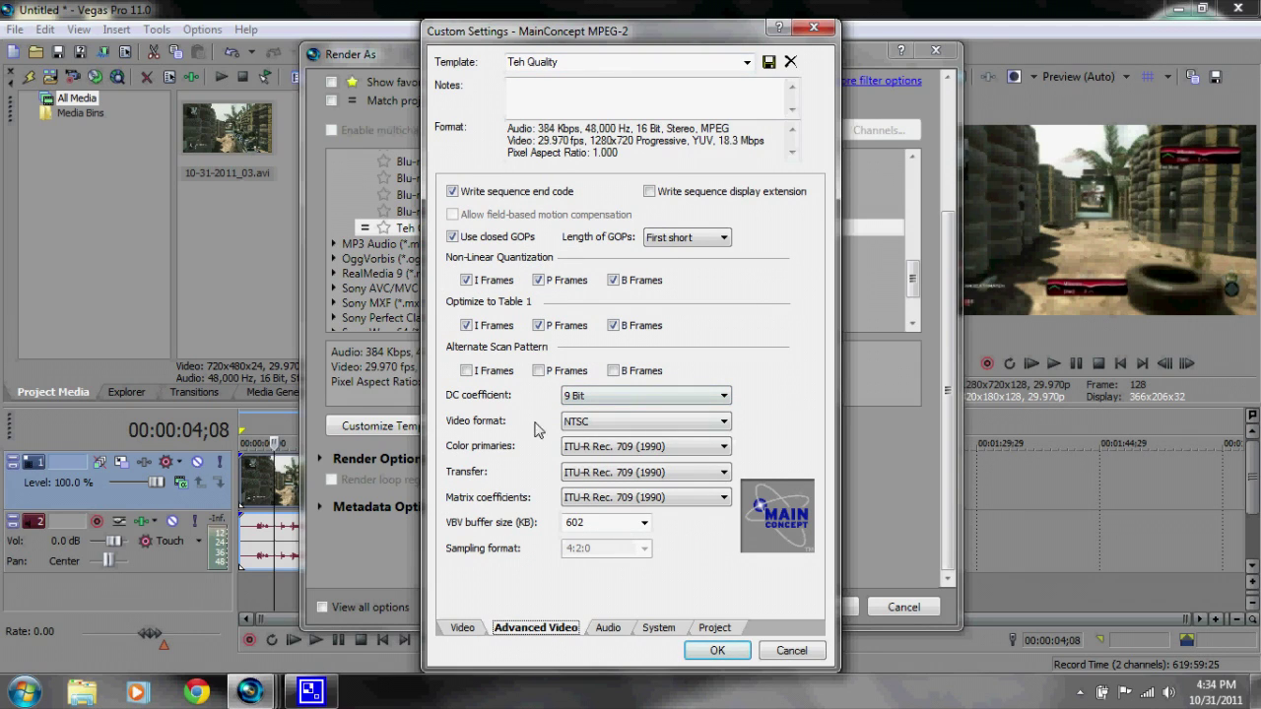
click(611, 633)
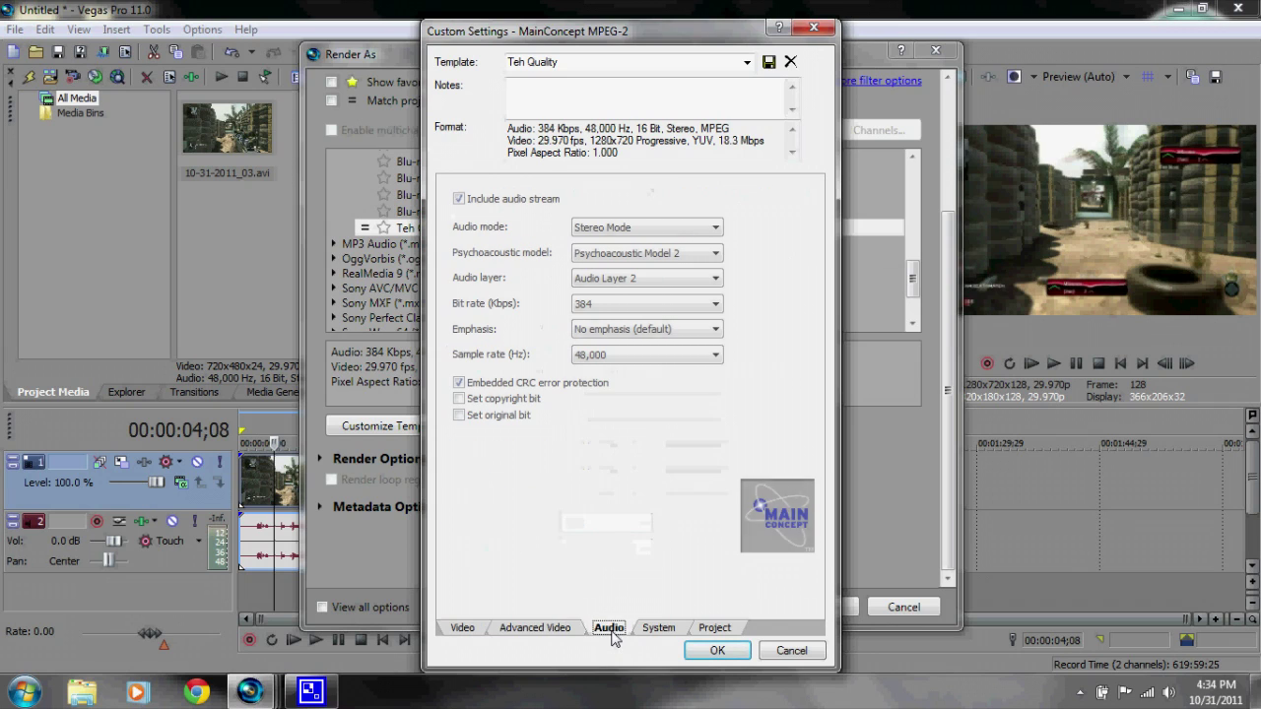
click(661, 630)
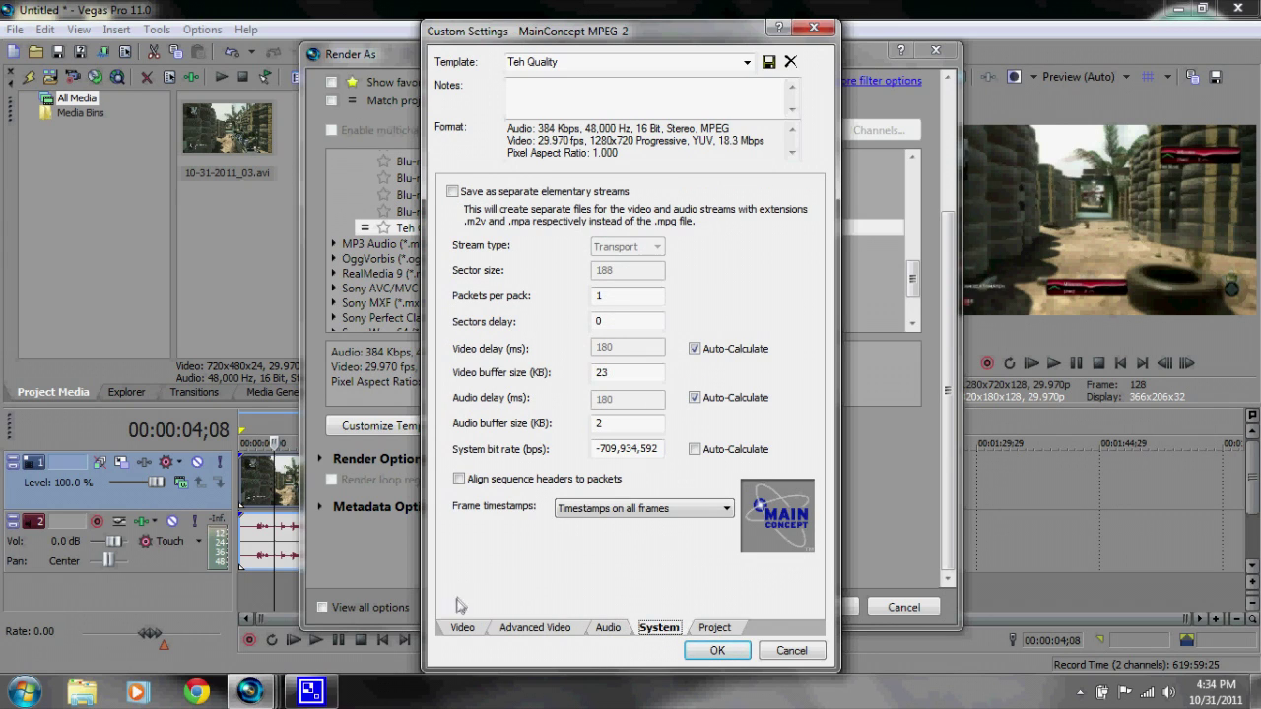
click(715, 628)
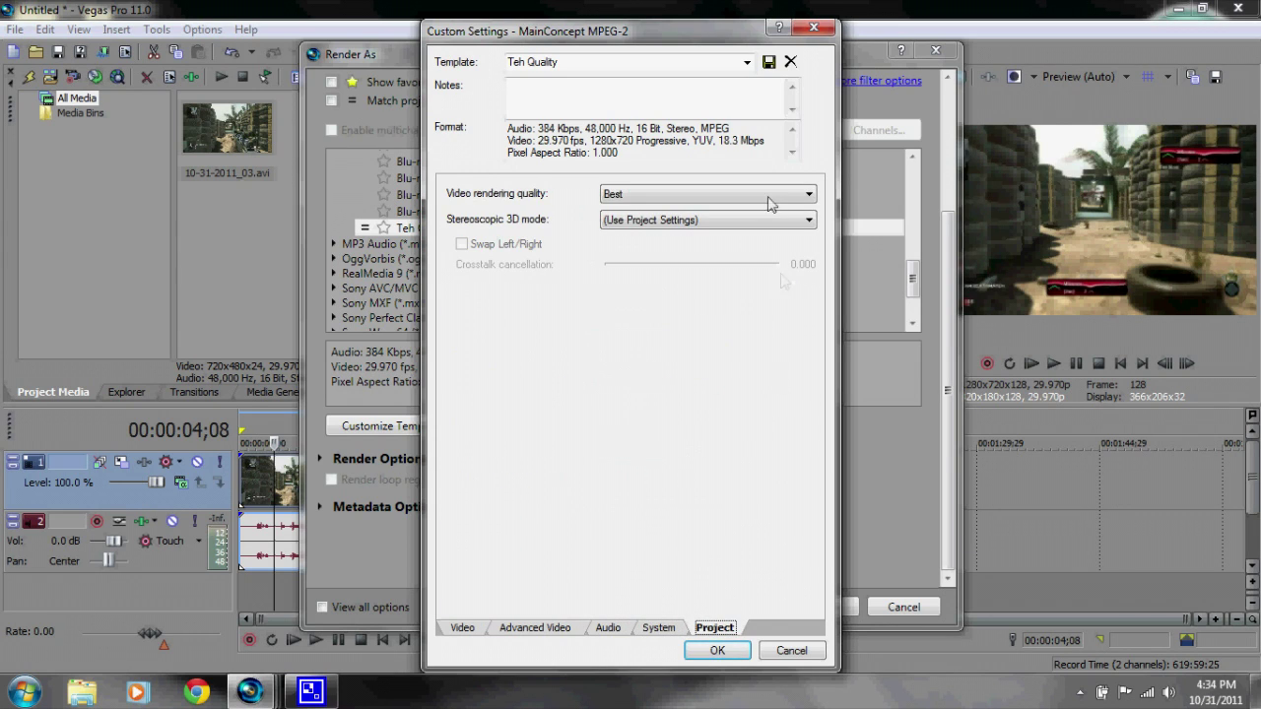
Keep Video rendering quality at Best and accept the customized template
click(808, 196)
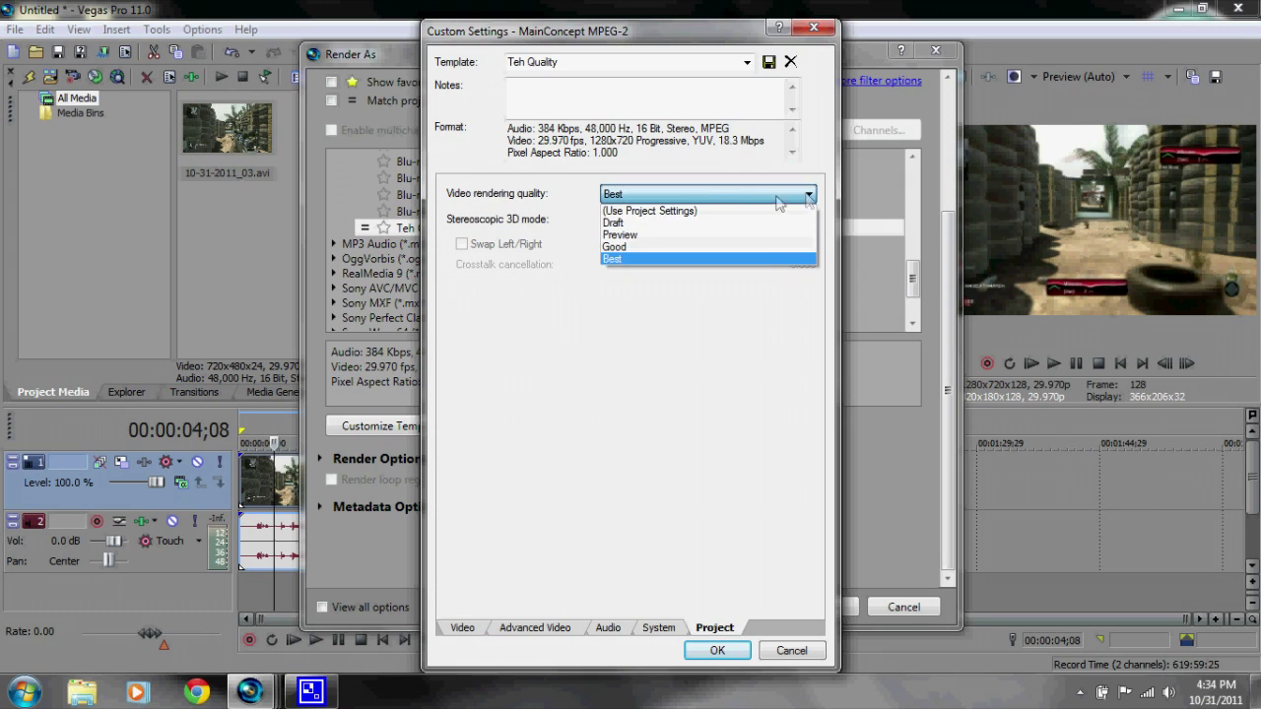
click(716, 212)
click(806, 195)
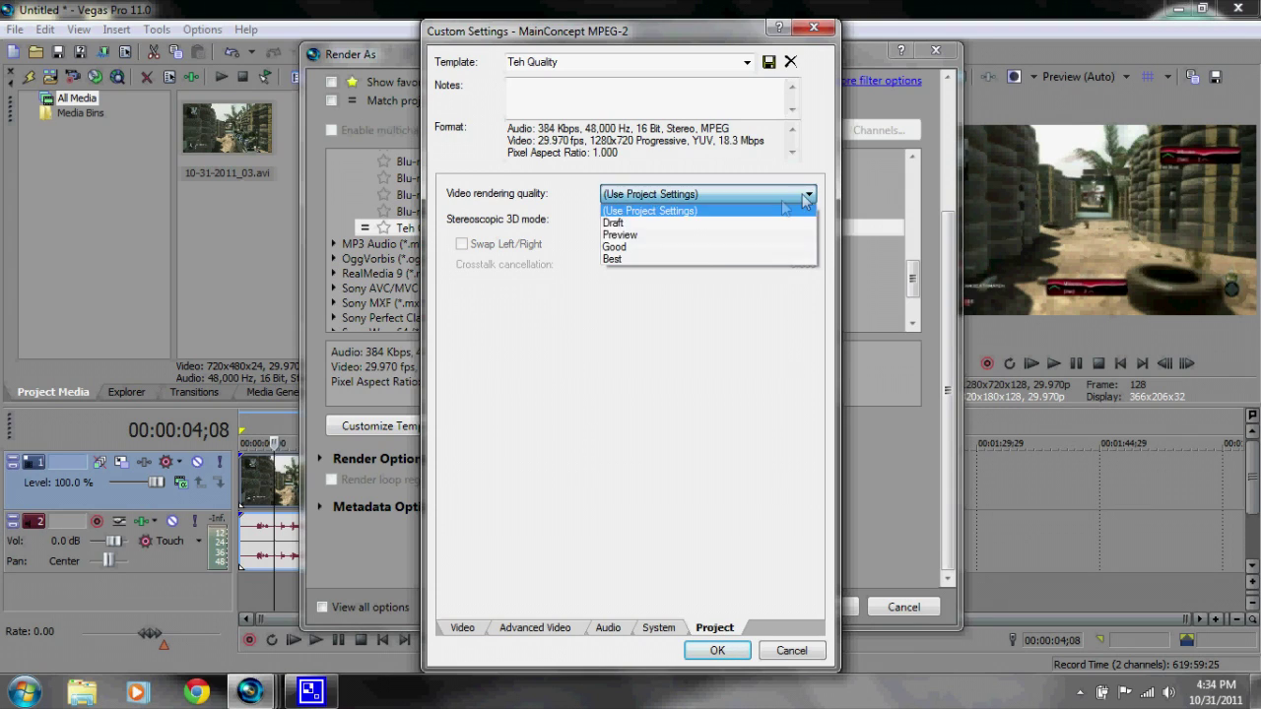
click(700, 260)
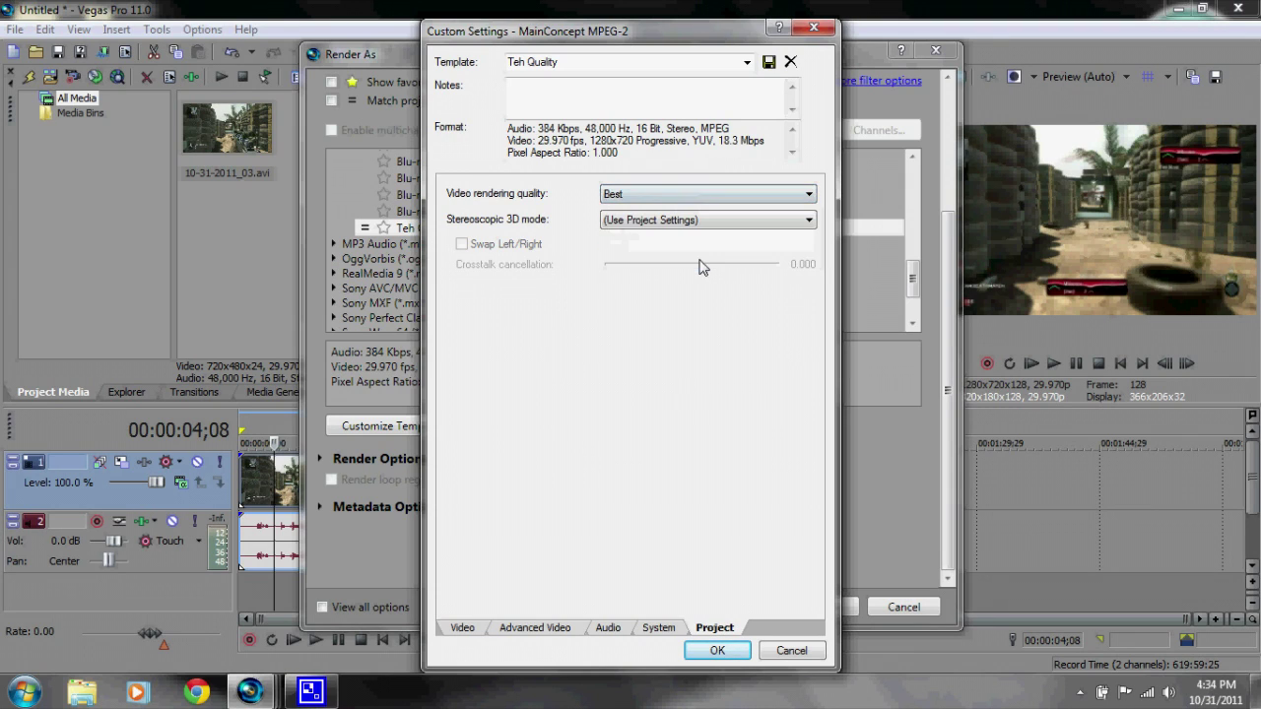
click(718, 651)
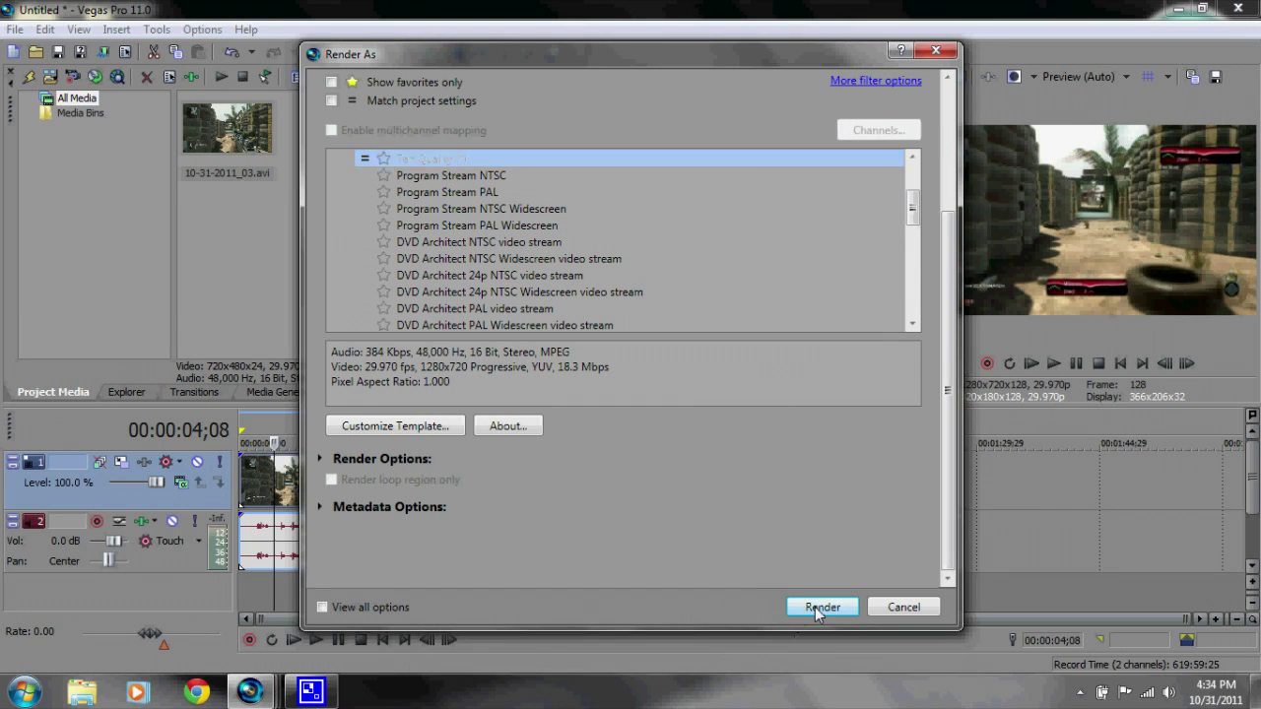
click(817, 609)
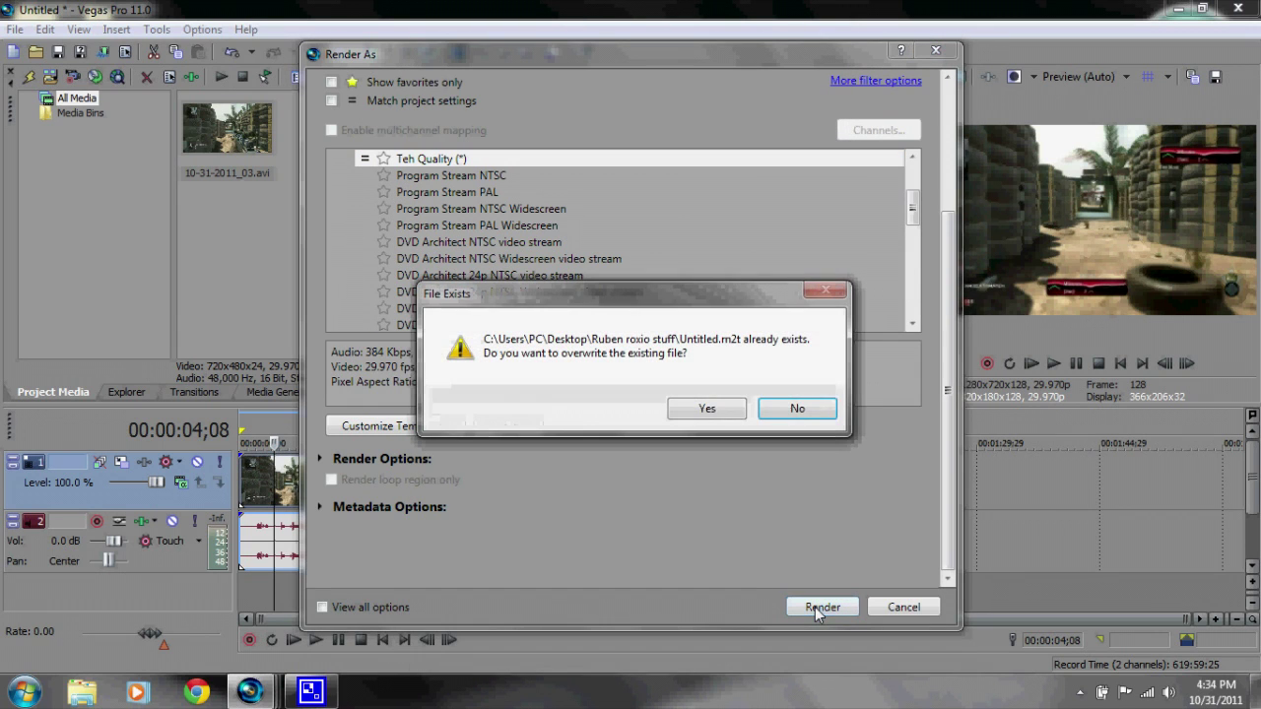
Decline overwriting Untitled.m2t and close the Render As window without rendering
click(793, 410)
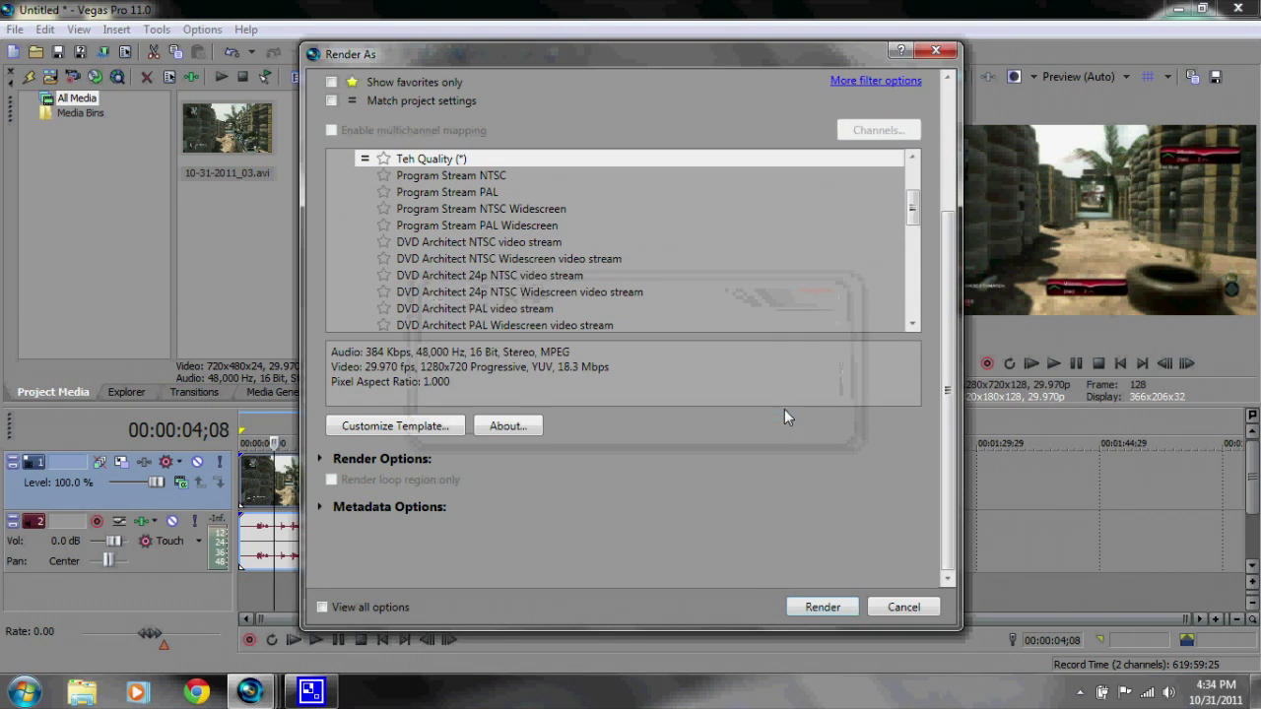
click(937, 51)
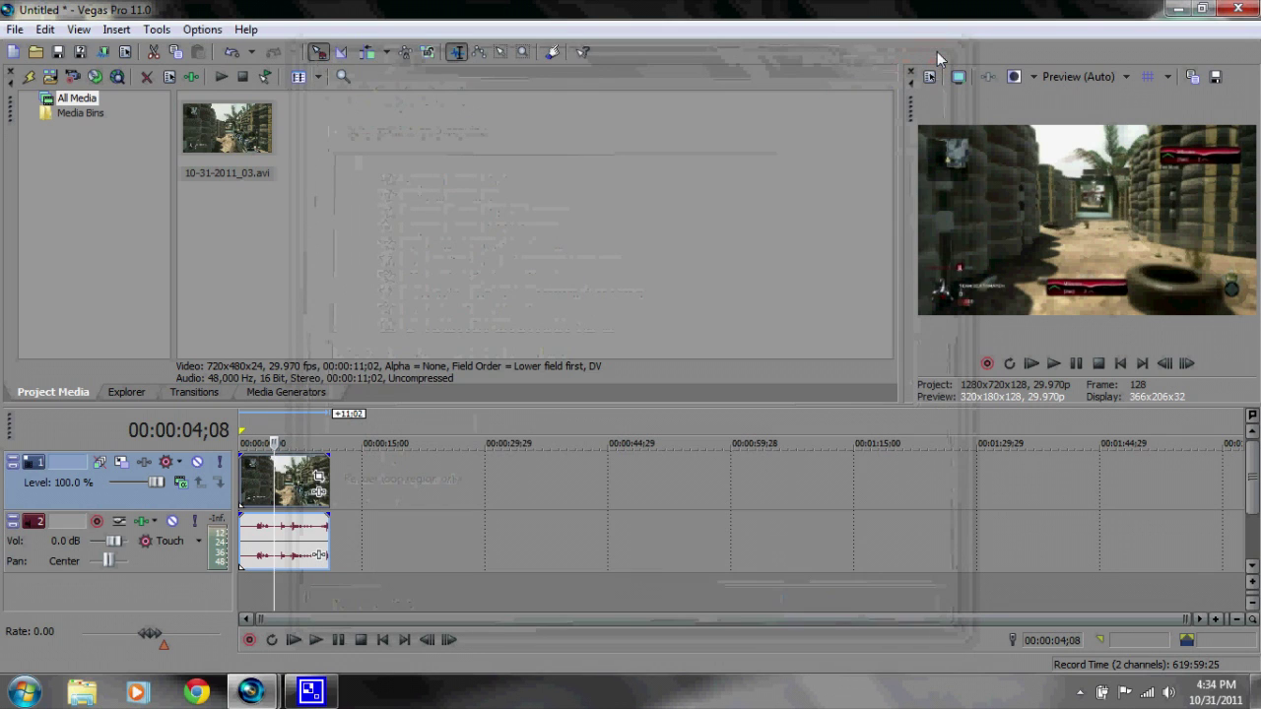